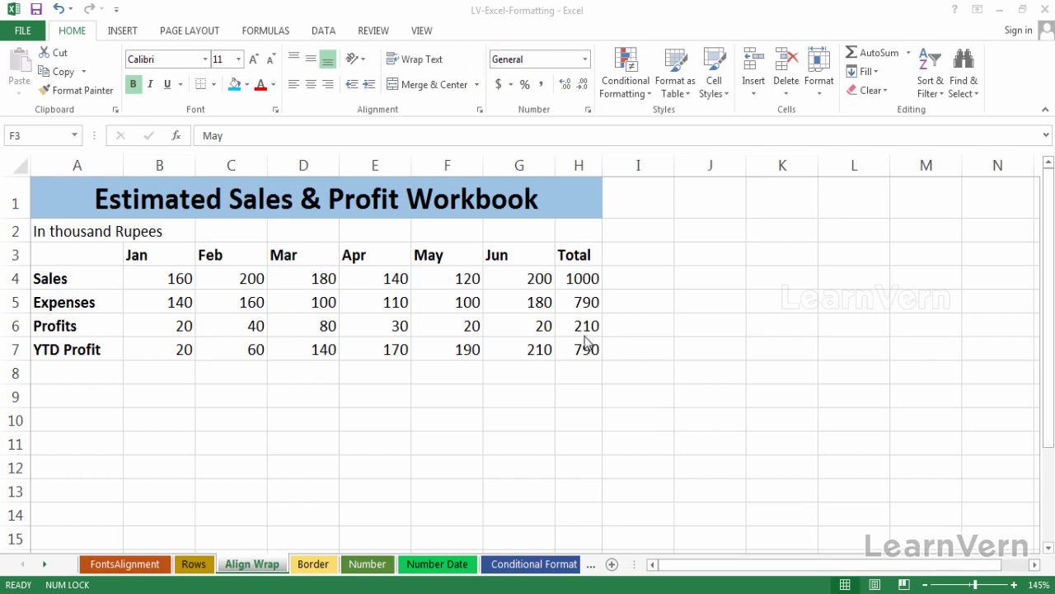
Step: Right-align the row labels in A4:A7, and then remove that alignment again
click(78, 165)
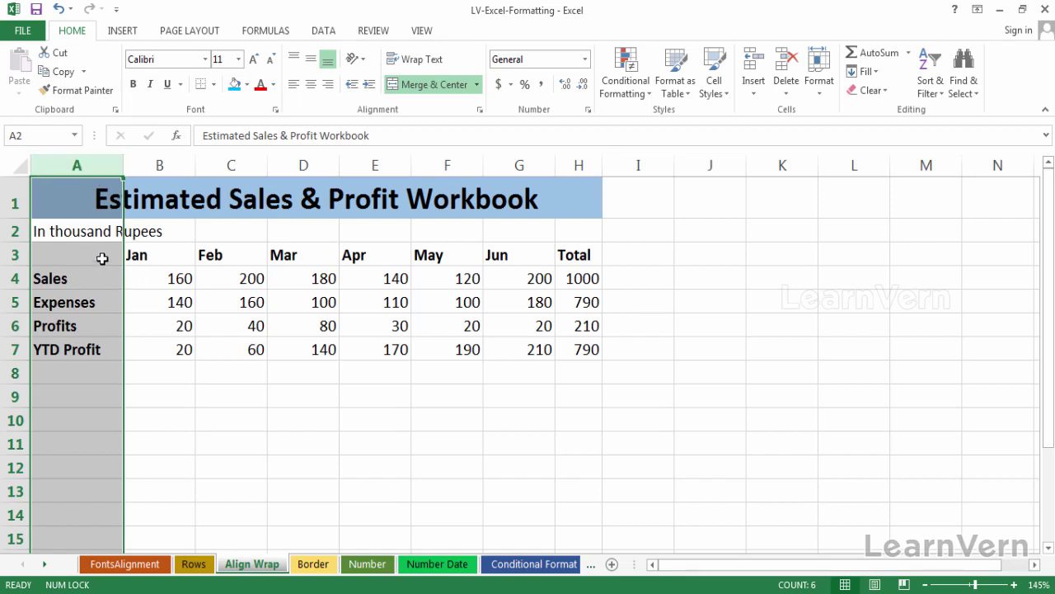
drag(102, 268, 94, 342)
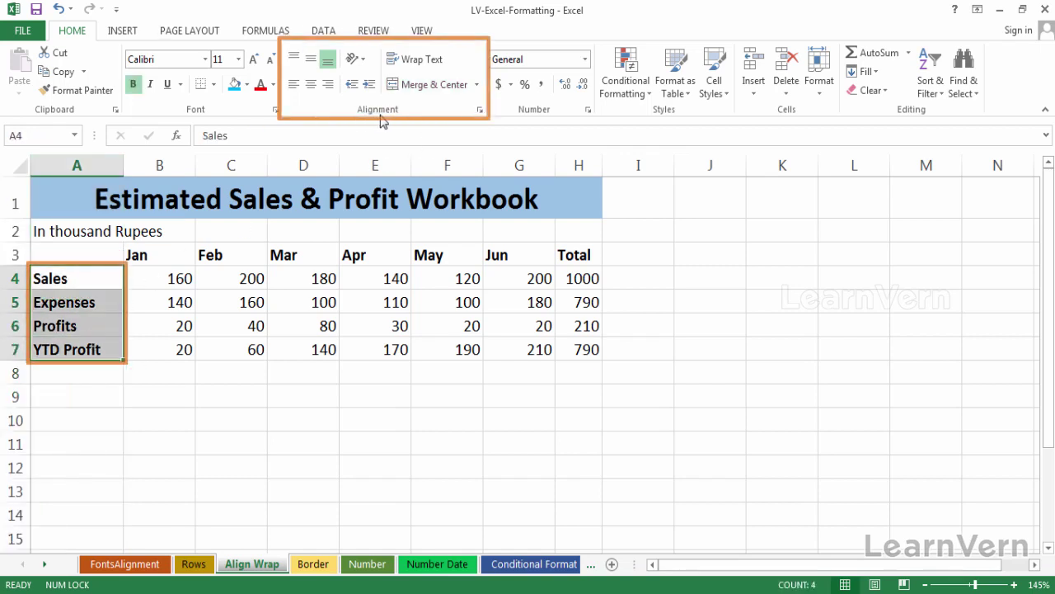
click(329, 85)
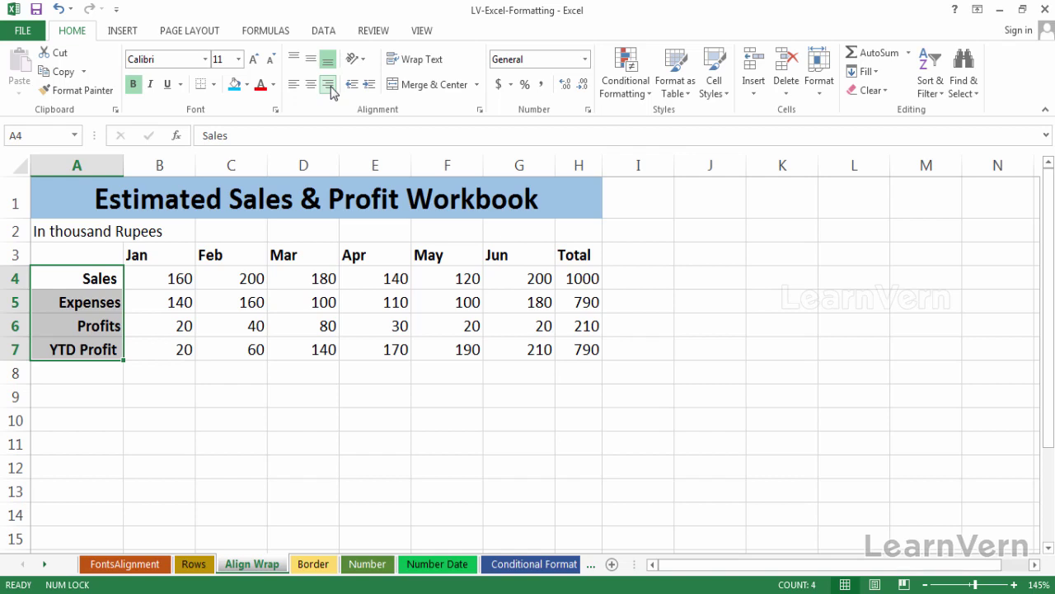
click(329, 85)
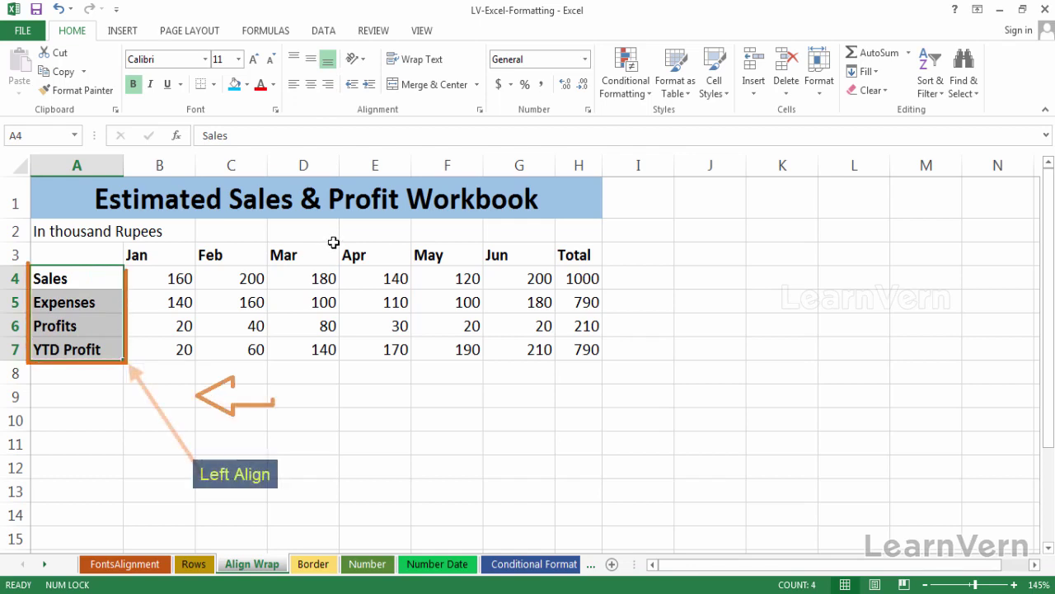
Step: Compare the alignment of the text labels in A4:A7 with that of the numbers in columns B and C
click(188, 278)
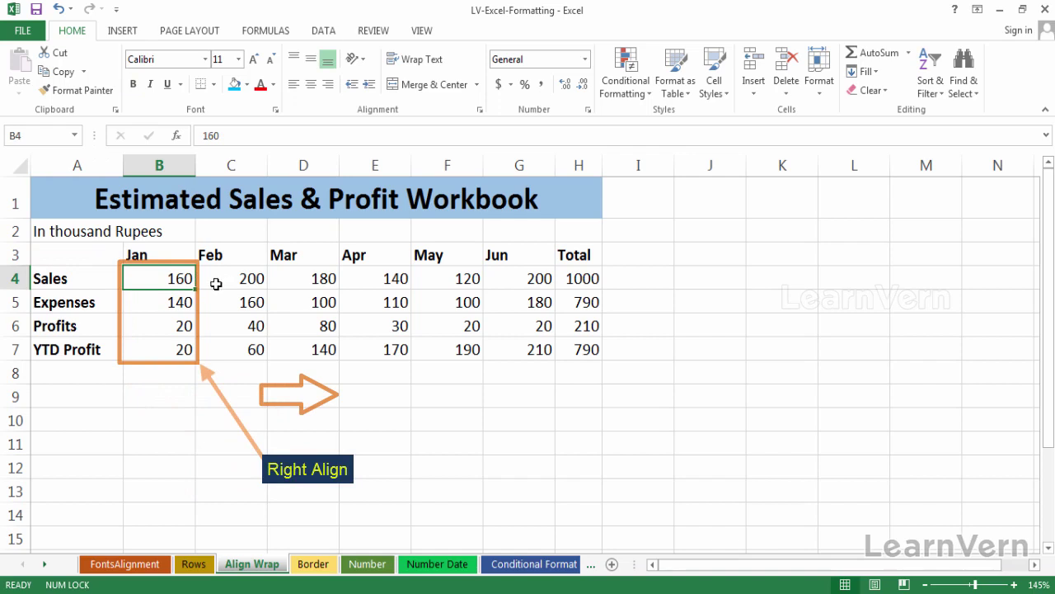
click(110, 283)
double_click(115, 278)
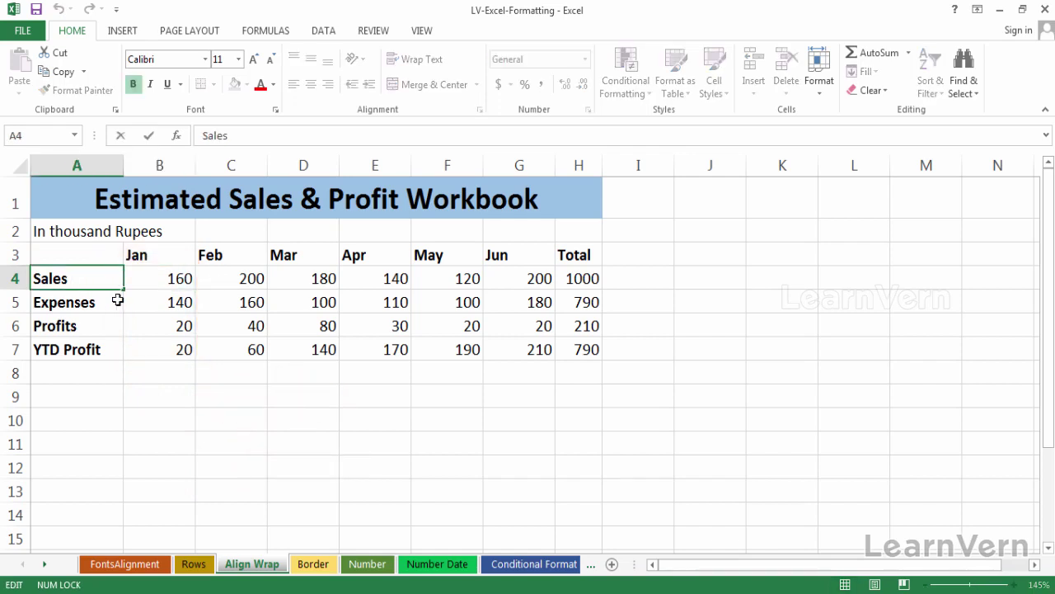
drag(115, 356, 102, 277)
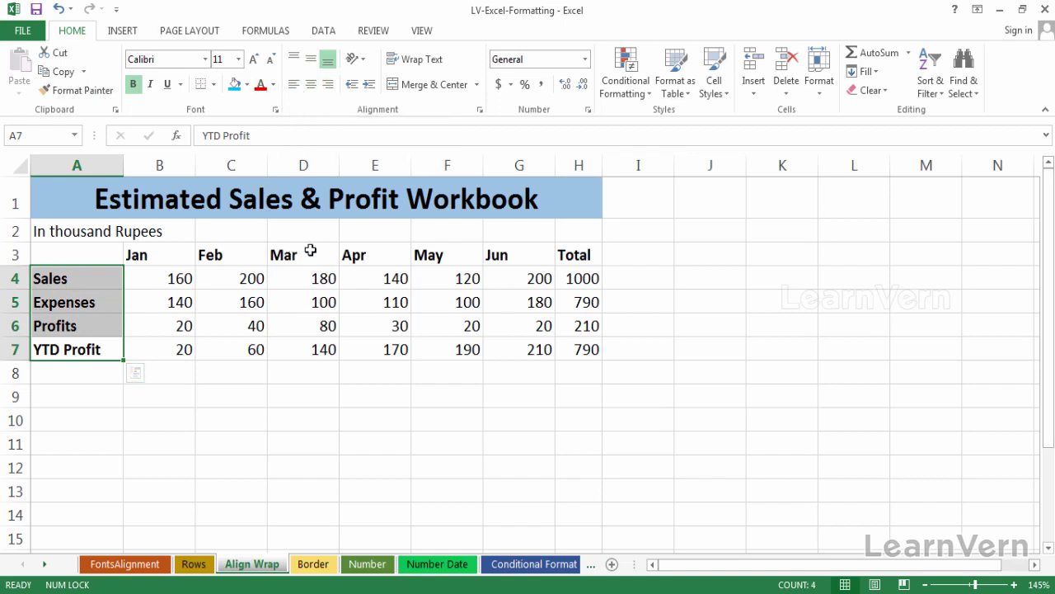
drag(235, 275, 256, 328)
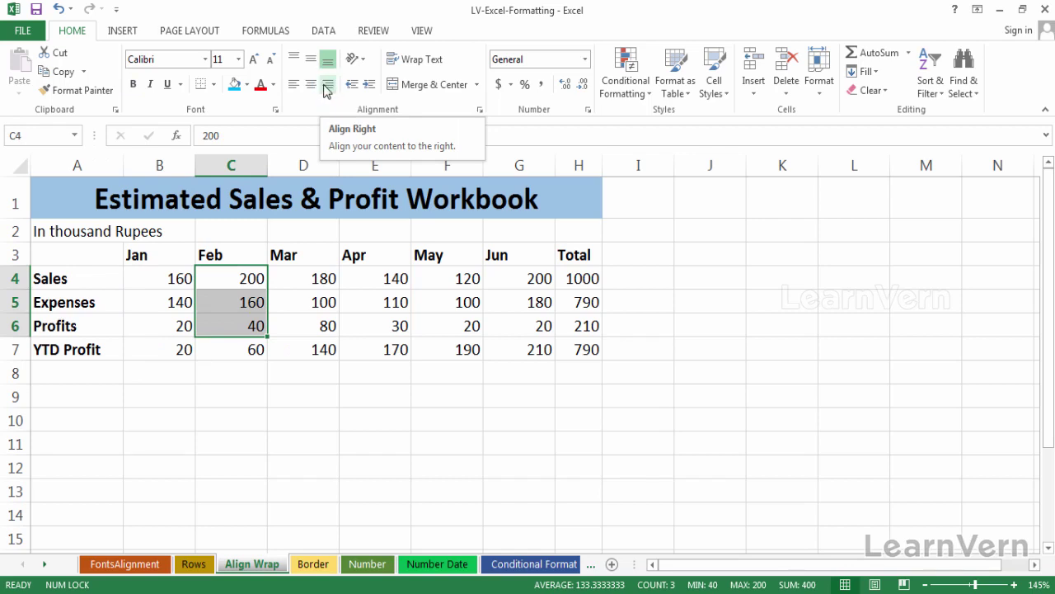
Step: Left-align the numbers in B4:C5, and then remove that alignment again
drag(165, 278, 253, 296)
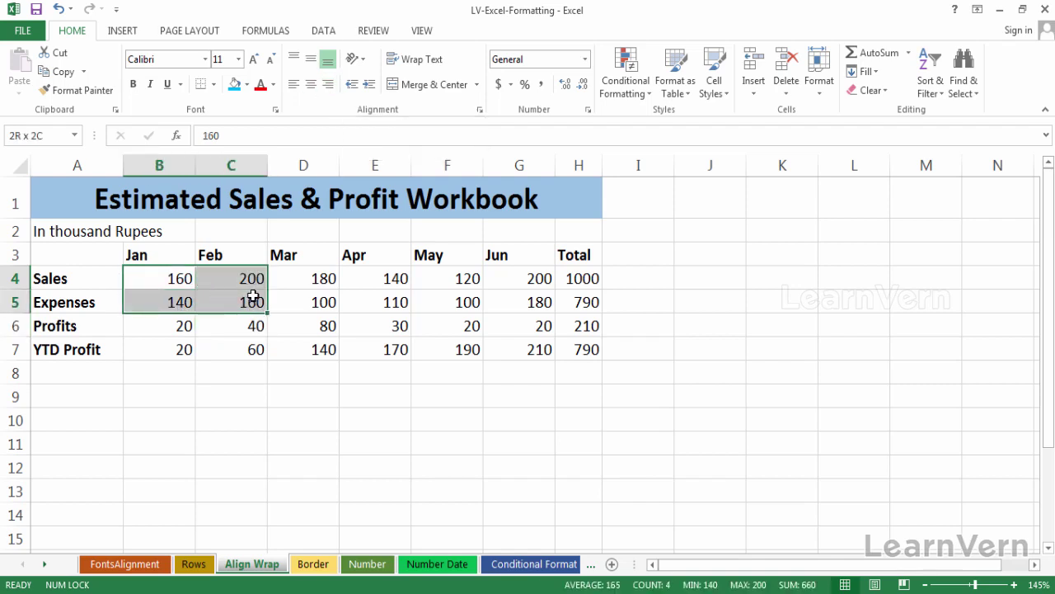
click(293, 85)
click(293, 86)
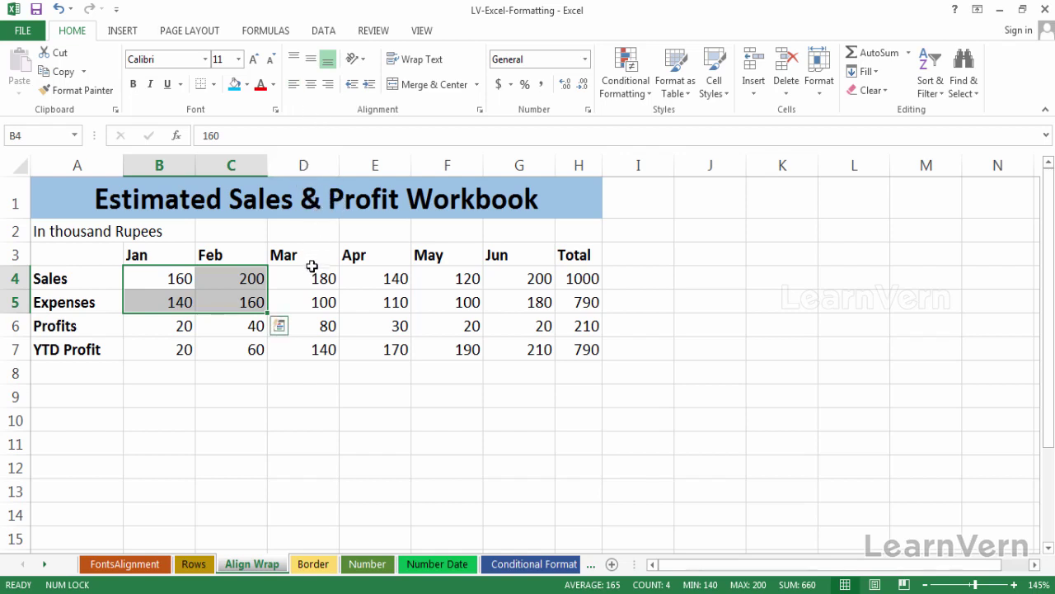
click(371, 386)
Step: Center the month headings in B3:G3 horizontally and increase the height of row 3
drag(156, 262, 491, 251)
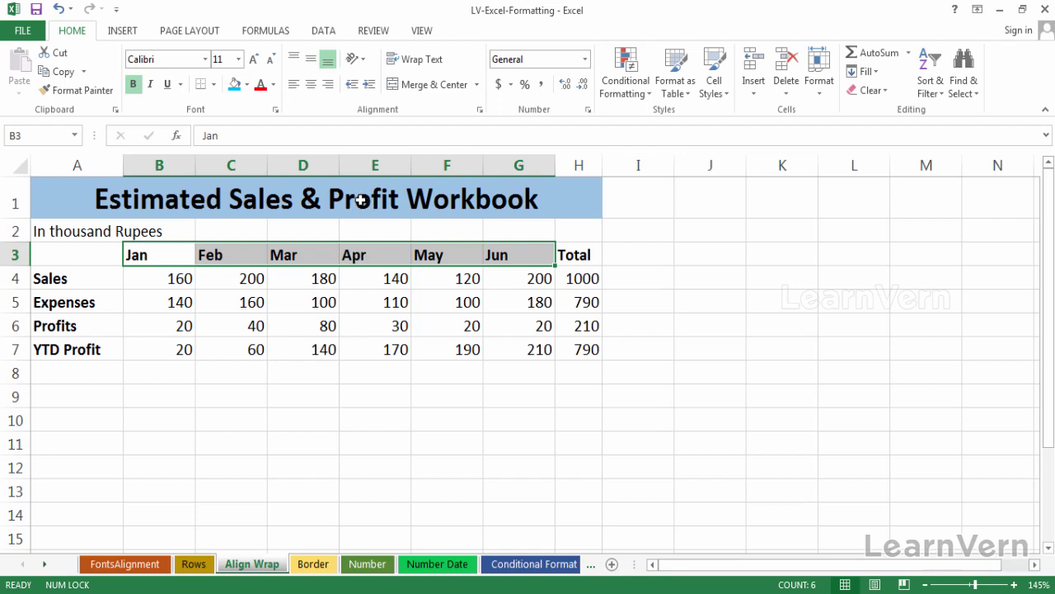
click(311, 84)
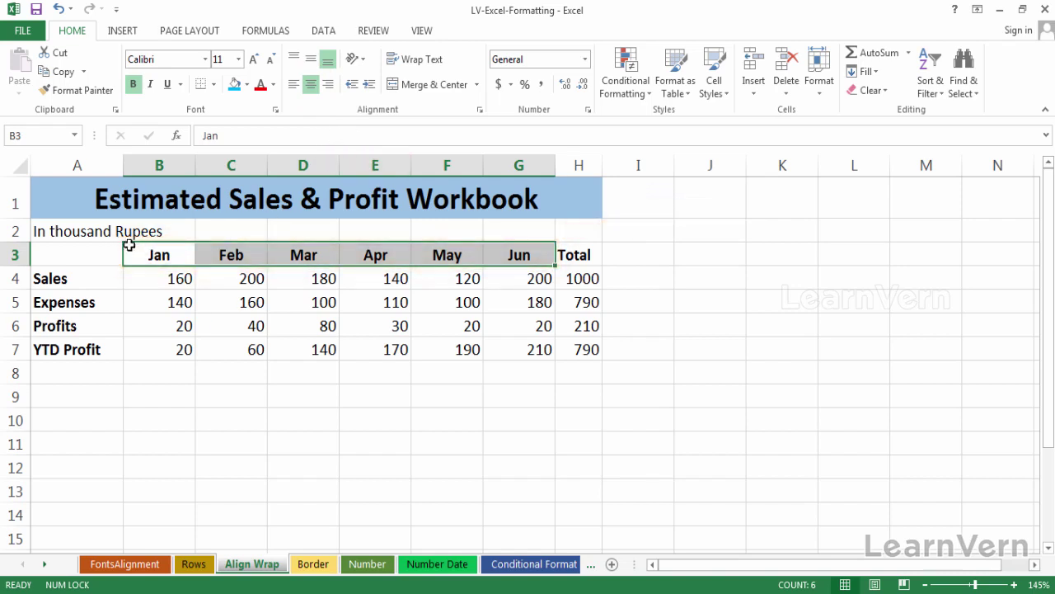
drag(21, 266, 24, 305)
click(511, 282)
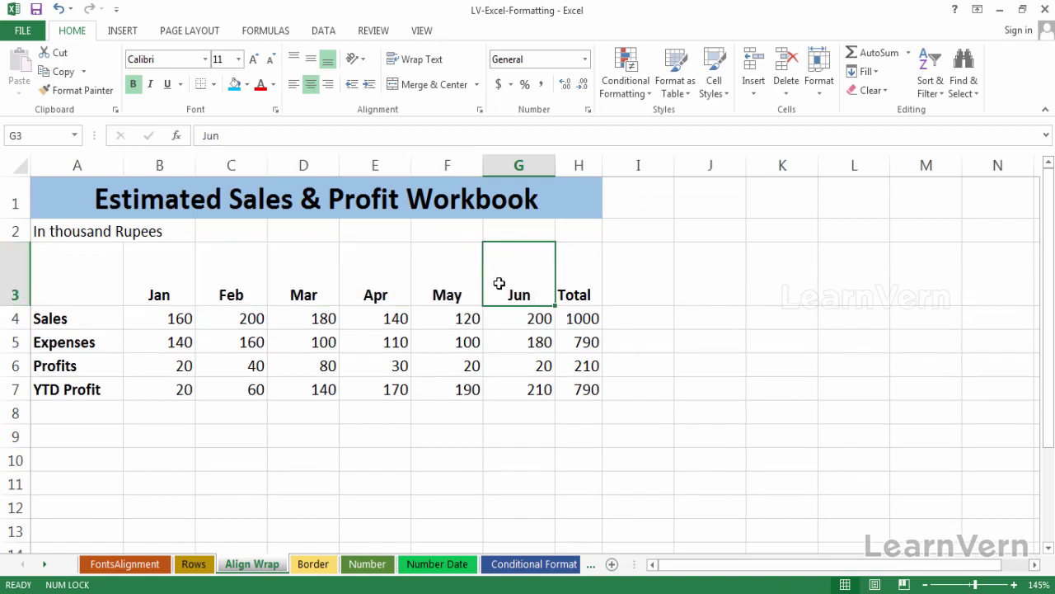
click(63, 270)
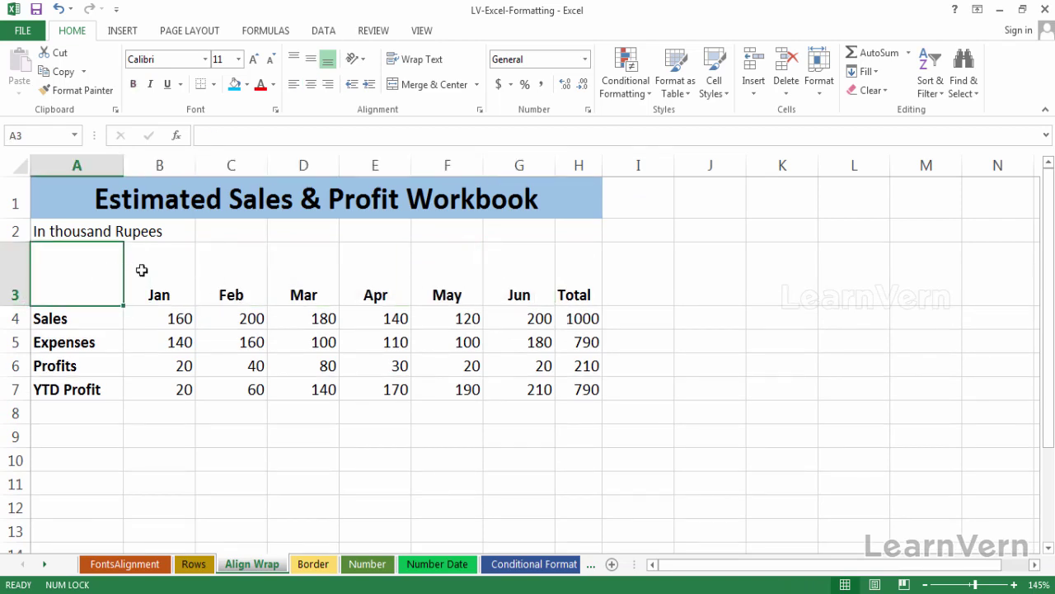
click(164, 266)
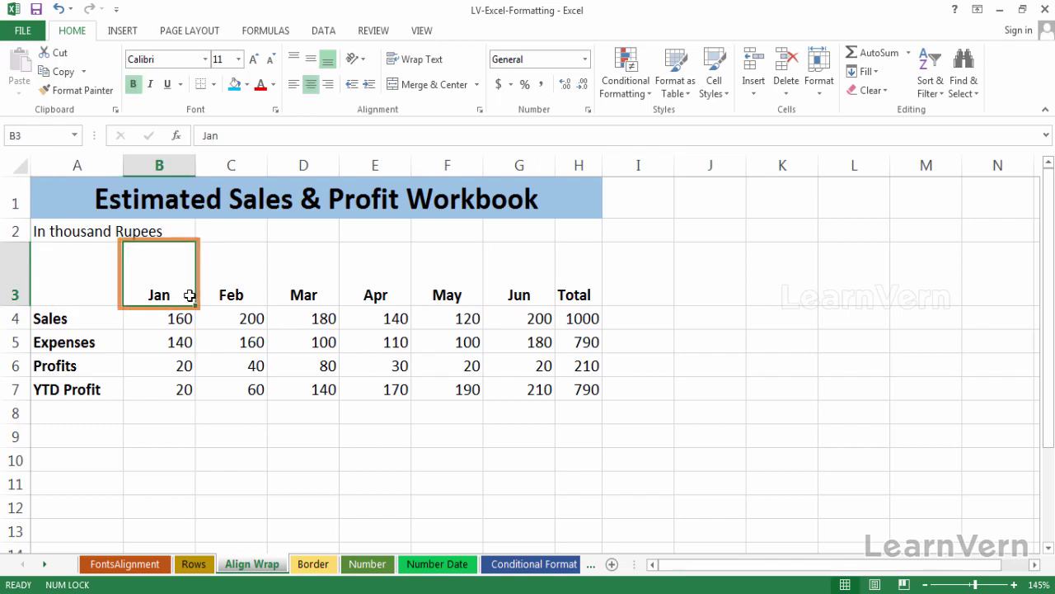
Step: Align the contents of row 3 vertically to the middle, trying top alignment along the way
click(14, 273)
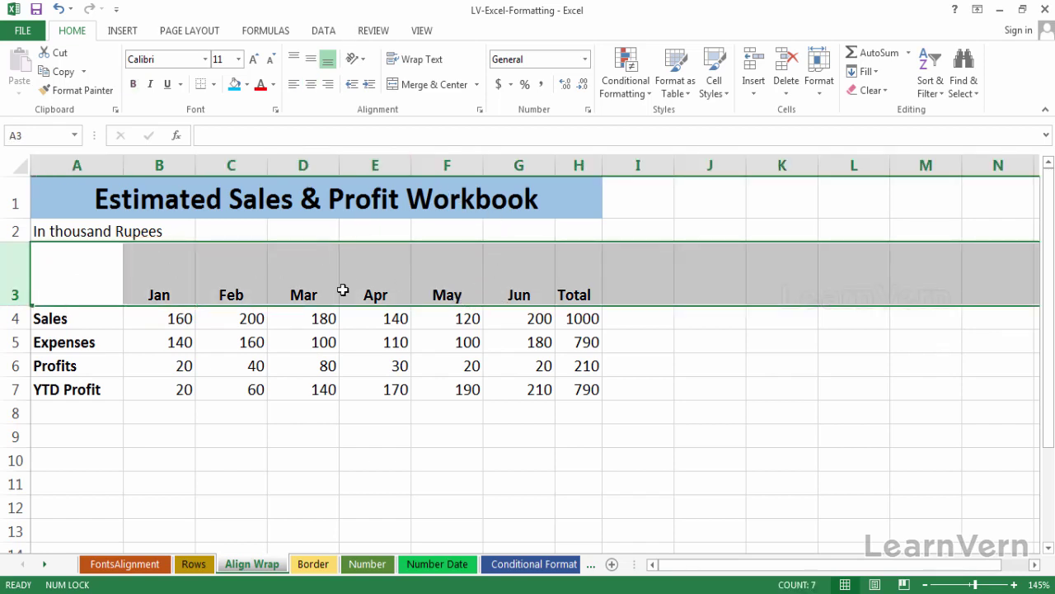
click(313, 67)
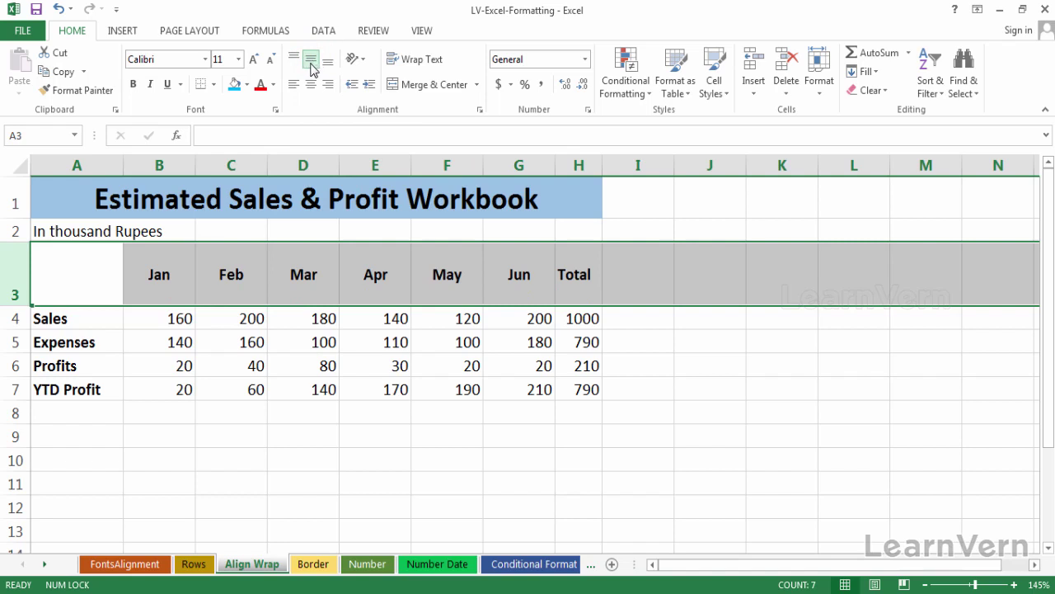
click(297, 59)
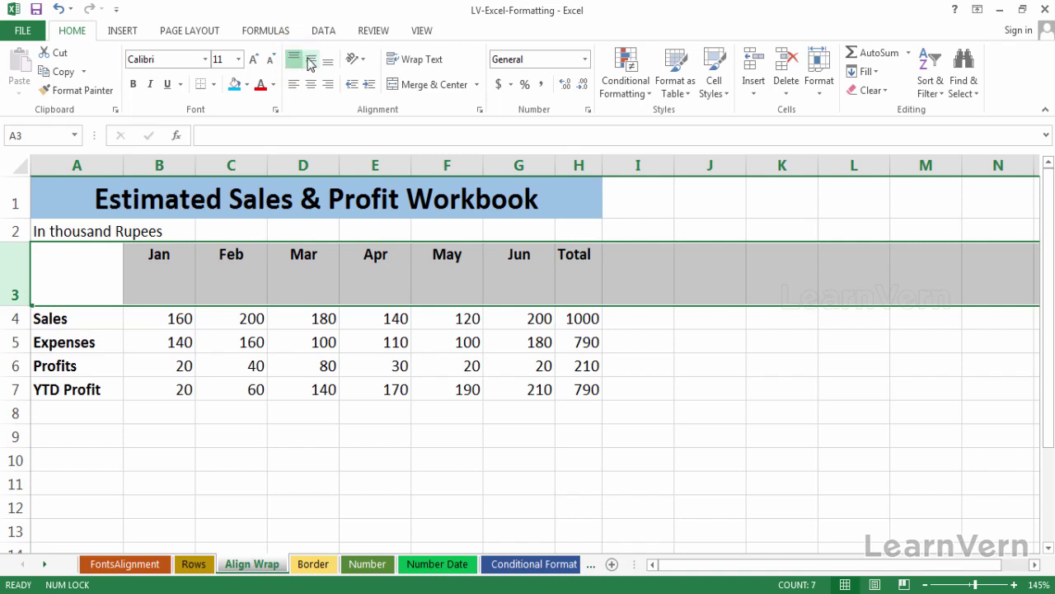
click(312, 63)
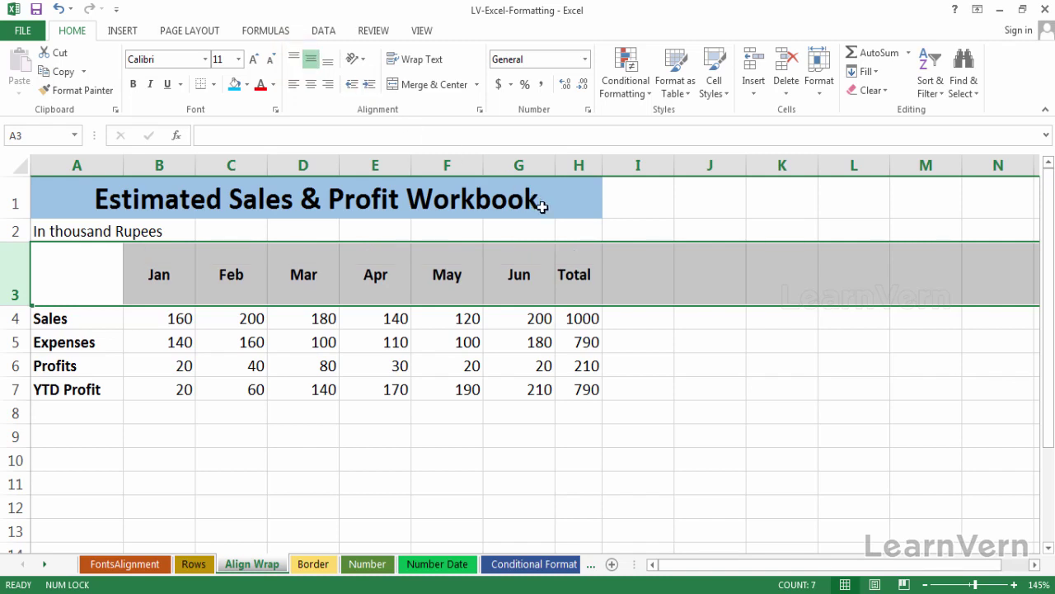
Step: Extend the heading in H3 so it reads "Total of six months"
click(586, 275)
click(586, 275)
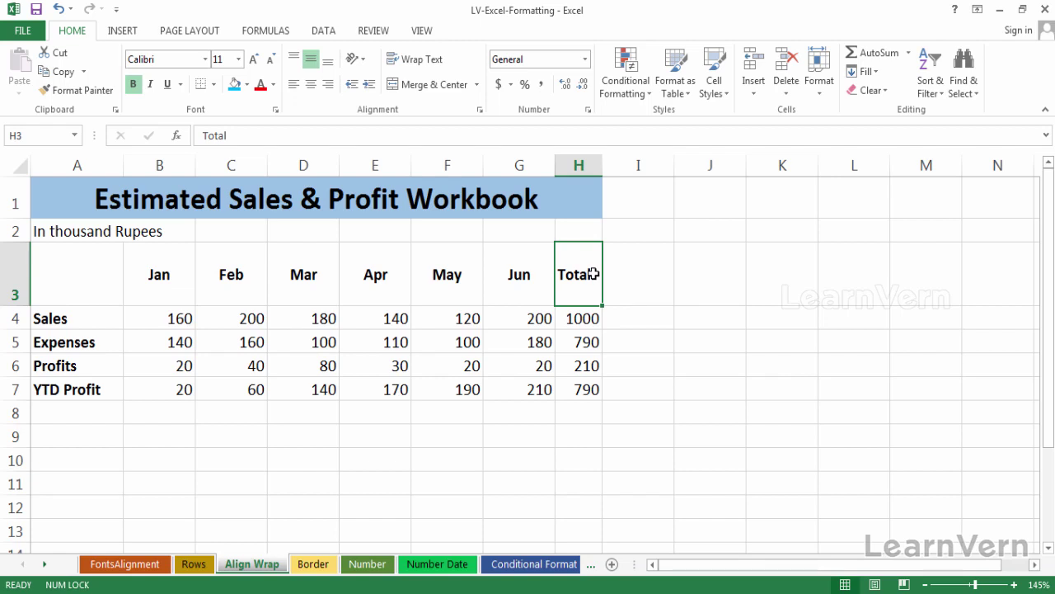
double_click(593, 274)
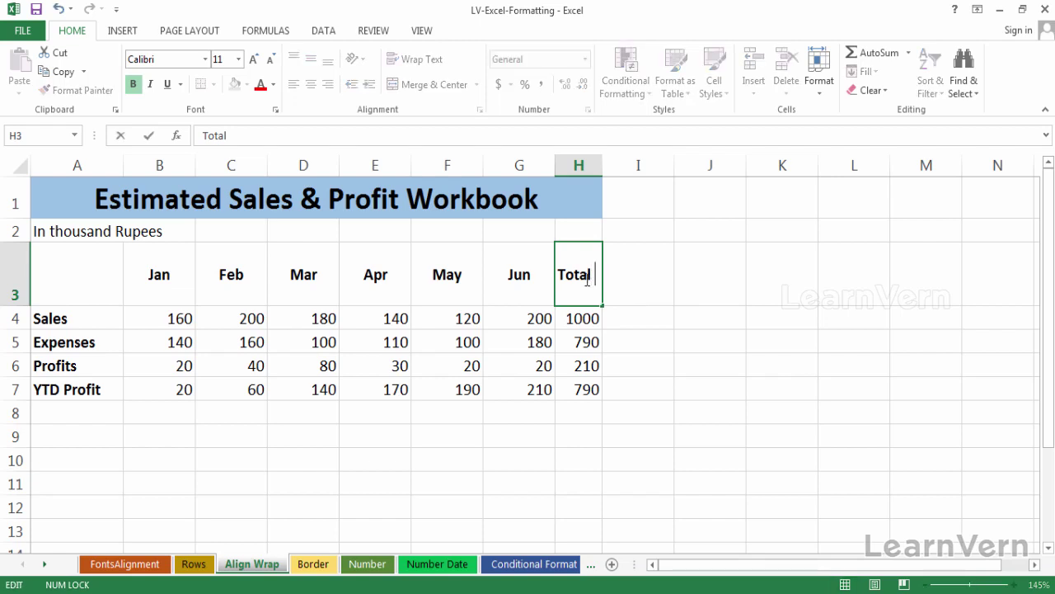
text(of six mob)
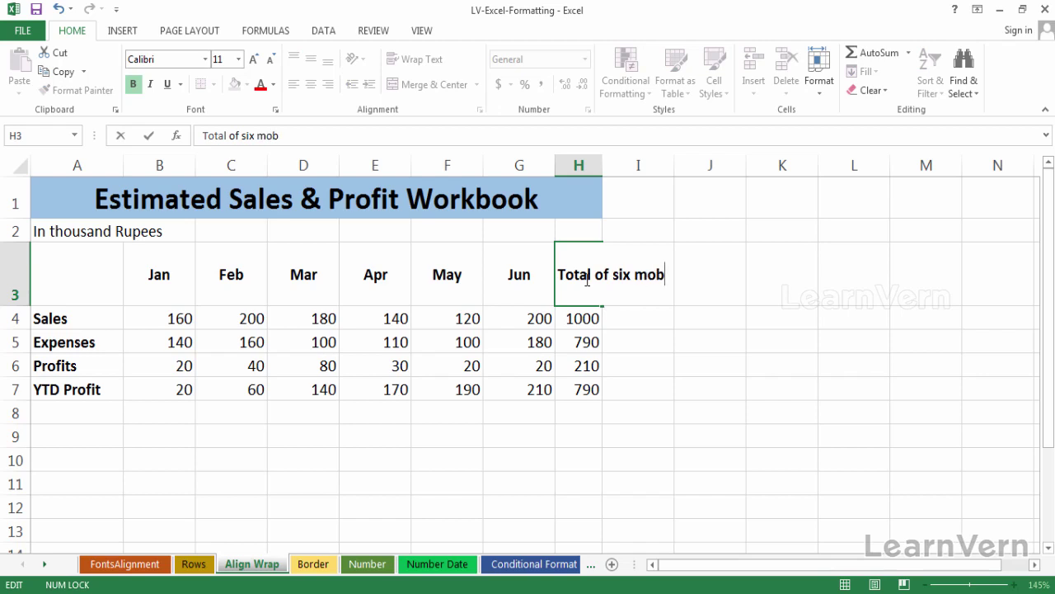
key(BackSpace)
text(nths)
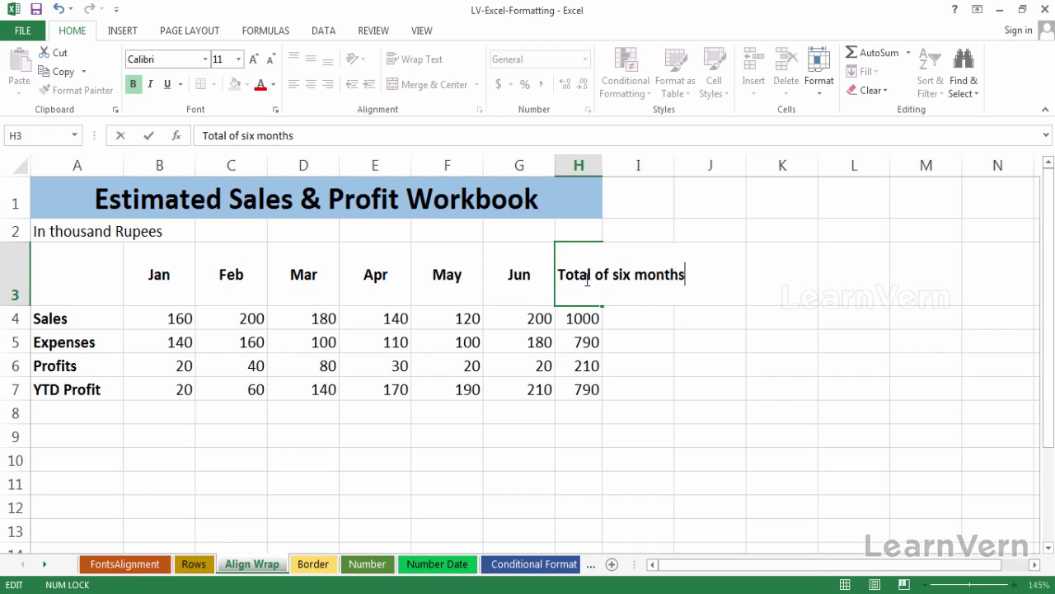
key(Return)
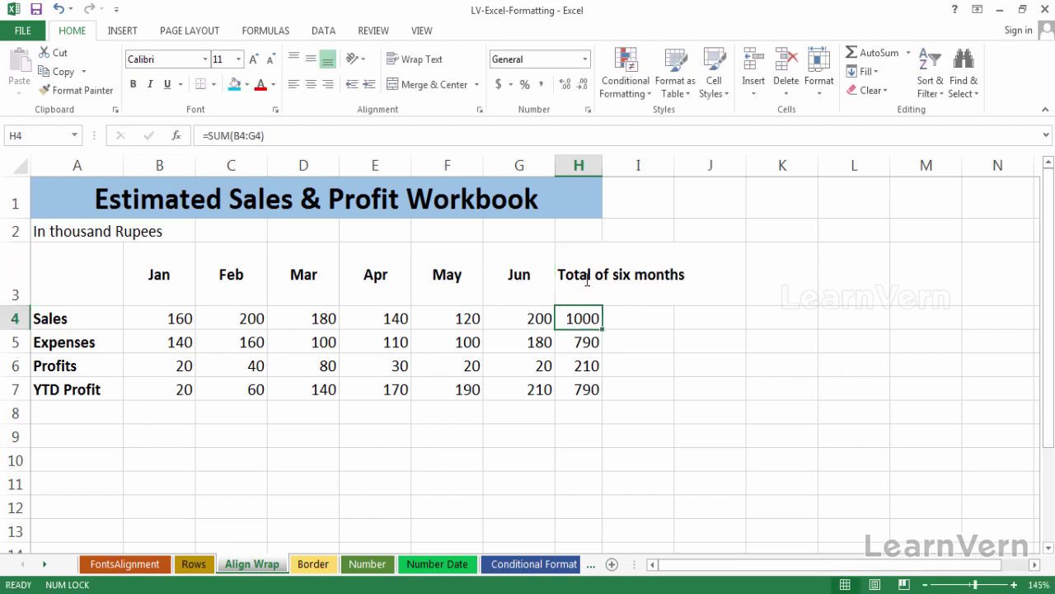
Step: Insert a line break in H3 between "Total" and "of six months"
click(637, 253)
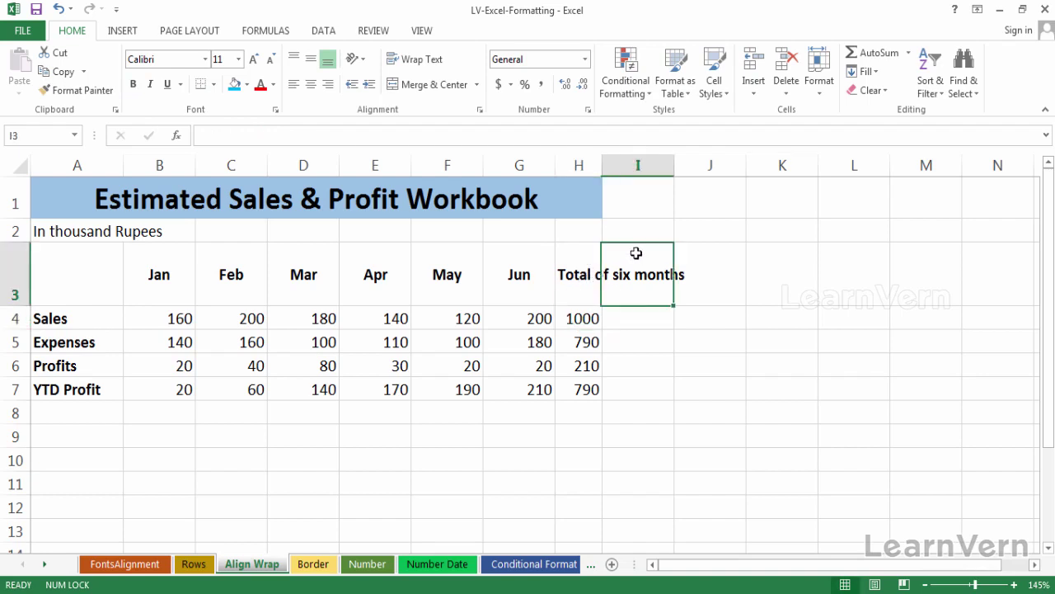
click(578, 265)
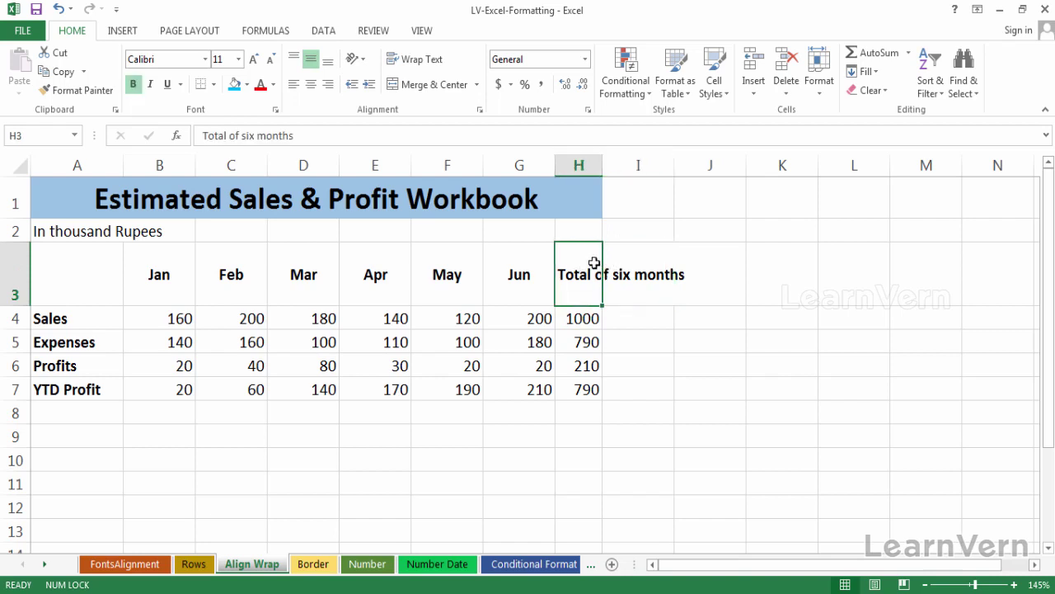
double_click(594, 264)
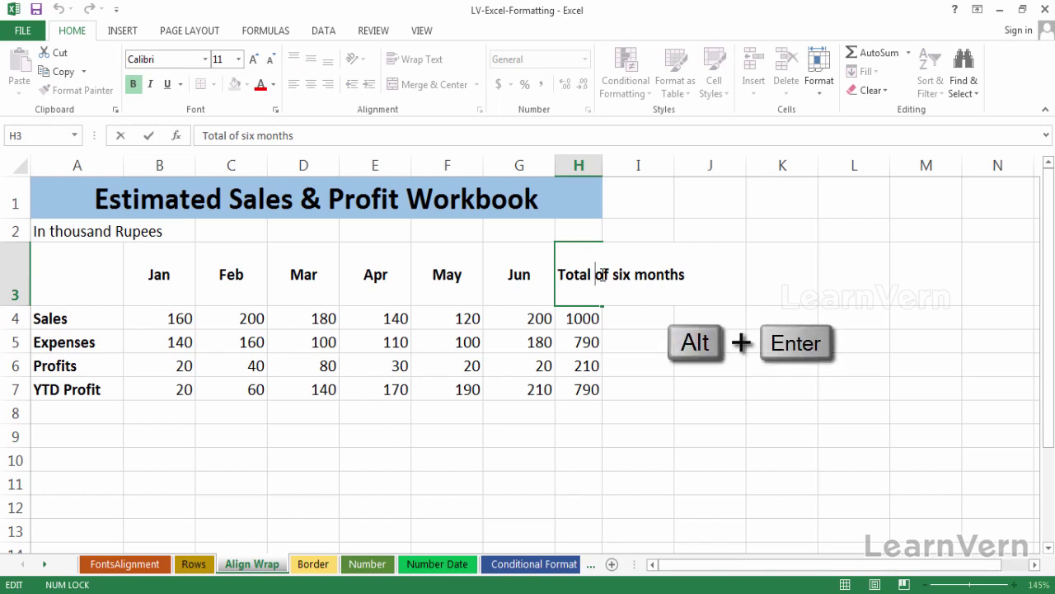
key(alt+Return)
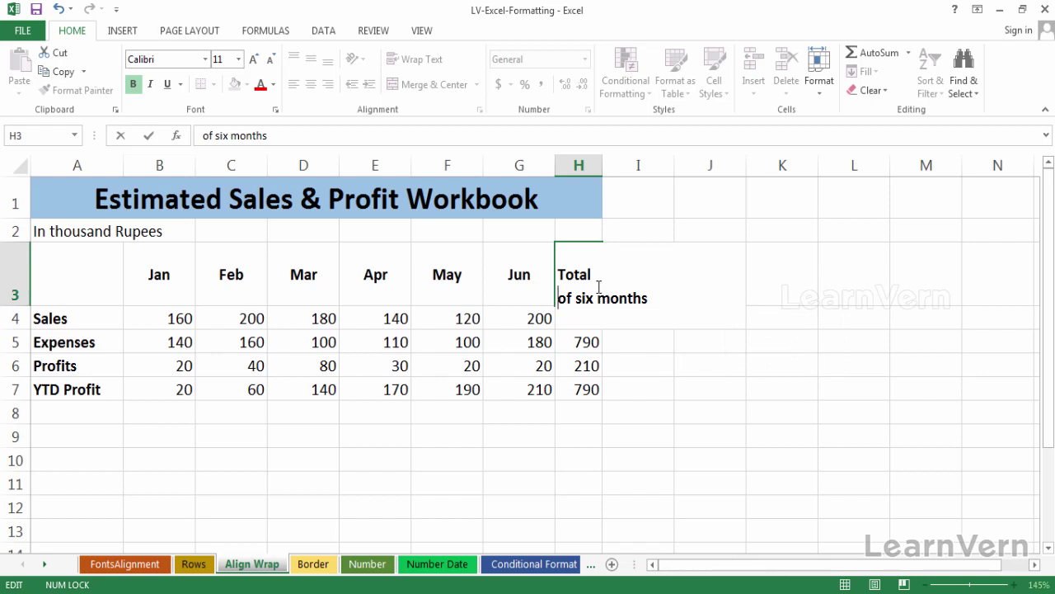
click(17, 301)
Step: Make row 3 taller and column H wider to fit the multi-line heading in H3
drag(18, 306, 16, 356)
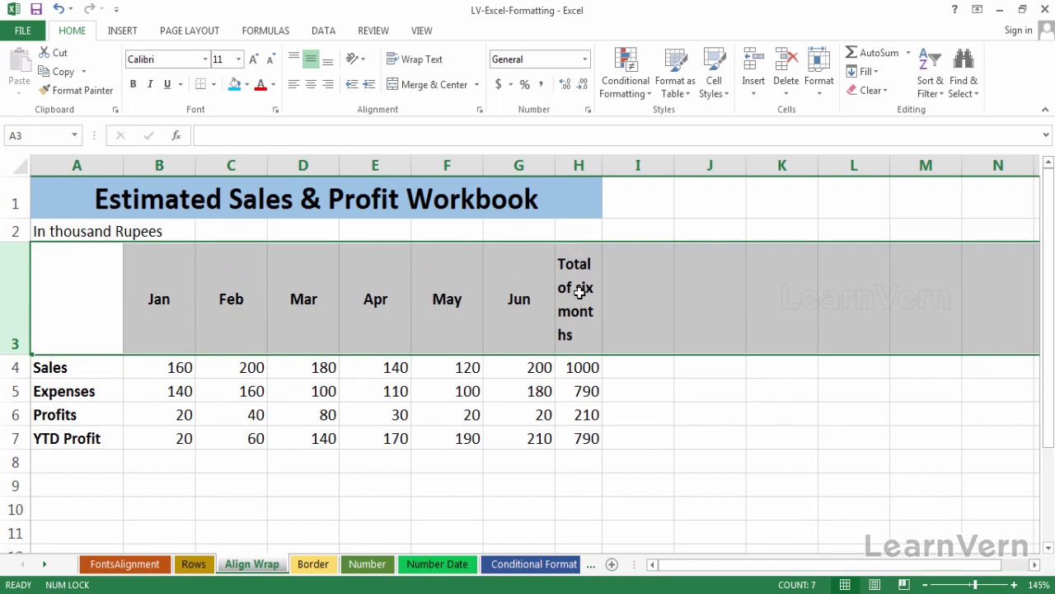
drag(602, 165, 633, 164)
click(620, 272)
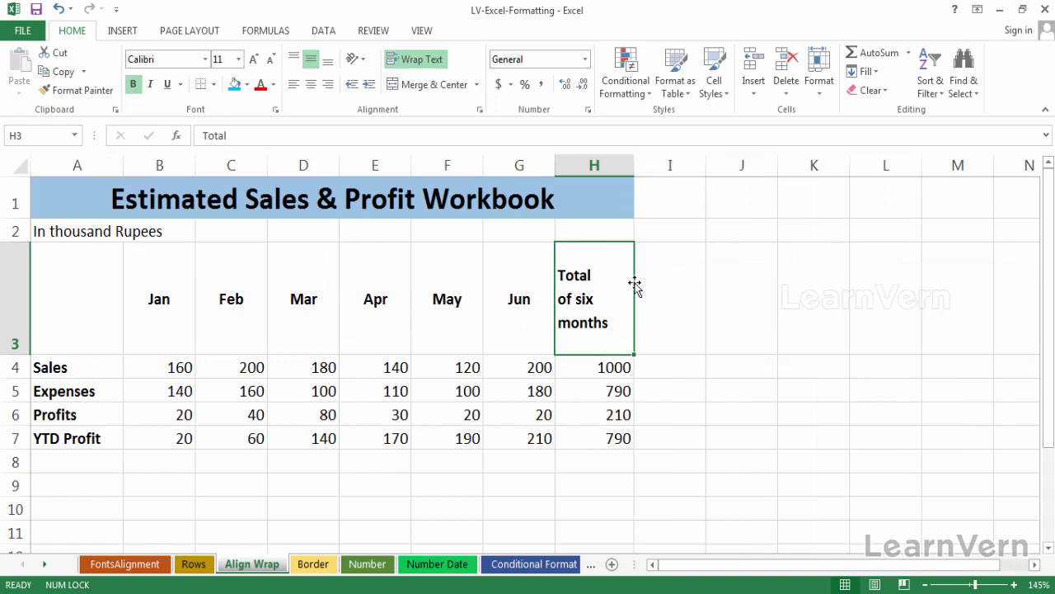
Step: Undo the column H widening, the row 3 height increase and the line break in H3
key(ctrl+z)
key(ctrl+z)
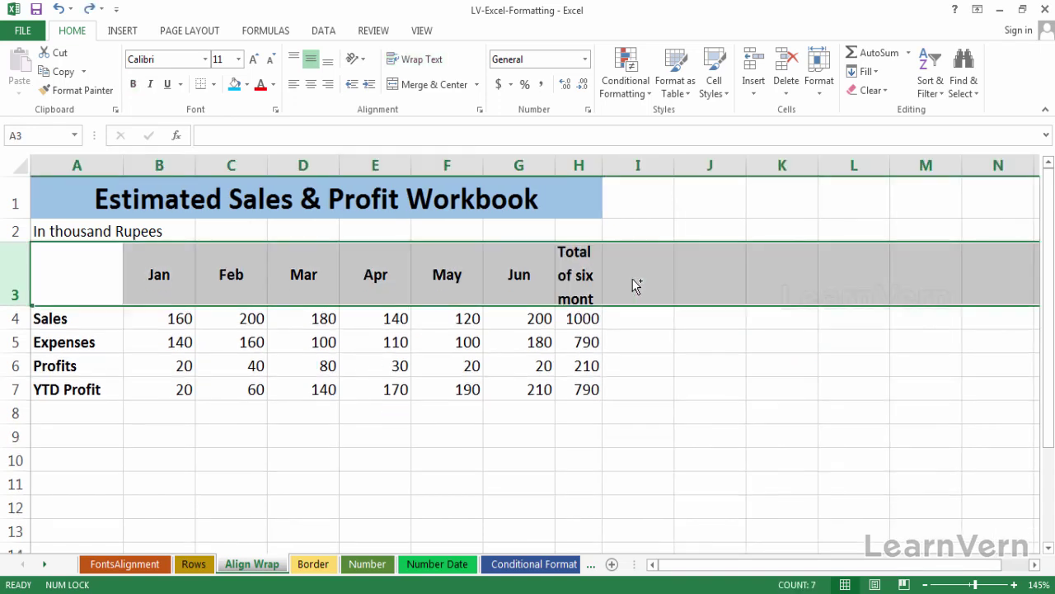
key(ctrl+z)
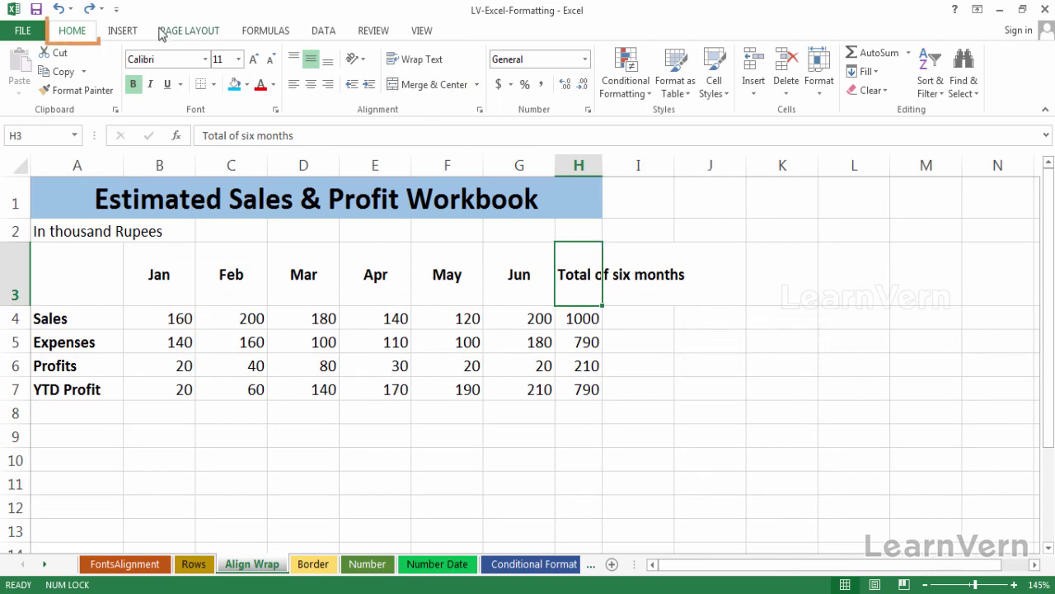
Step: Wrap the text in H3 and widen column H slightly
click(430, 67)
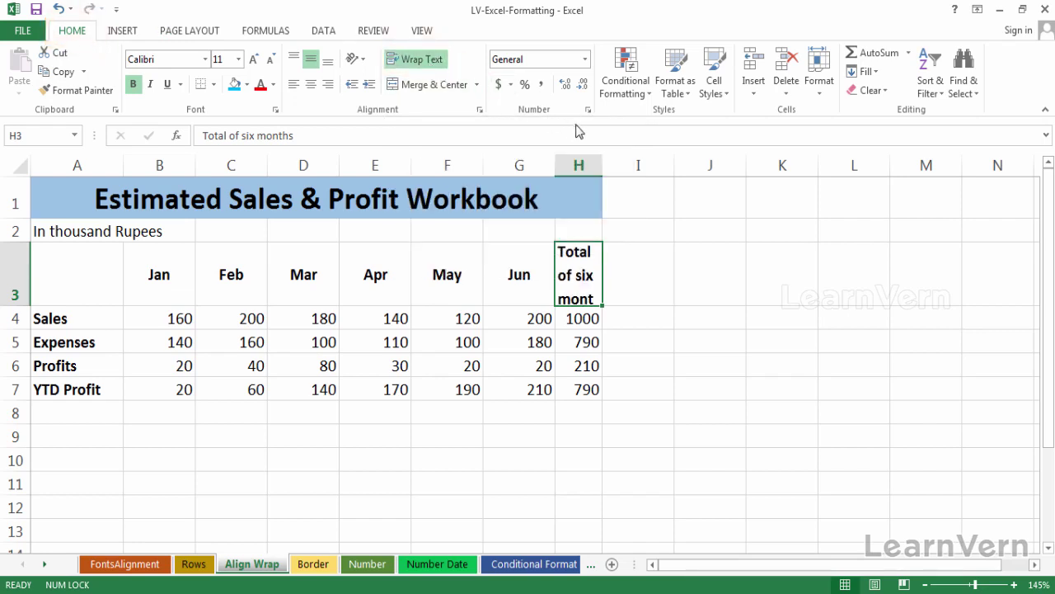
drag(599, 165, 605, 164)
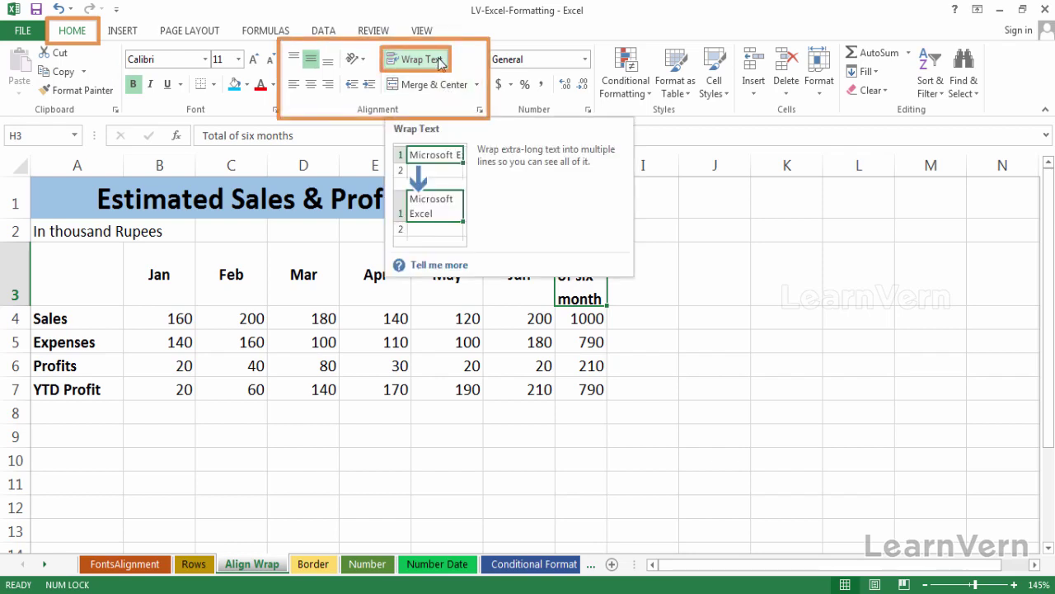
click(711, 267)
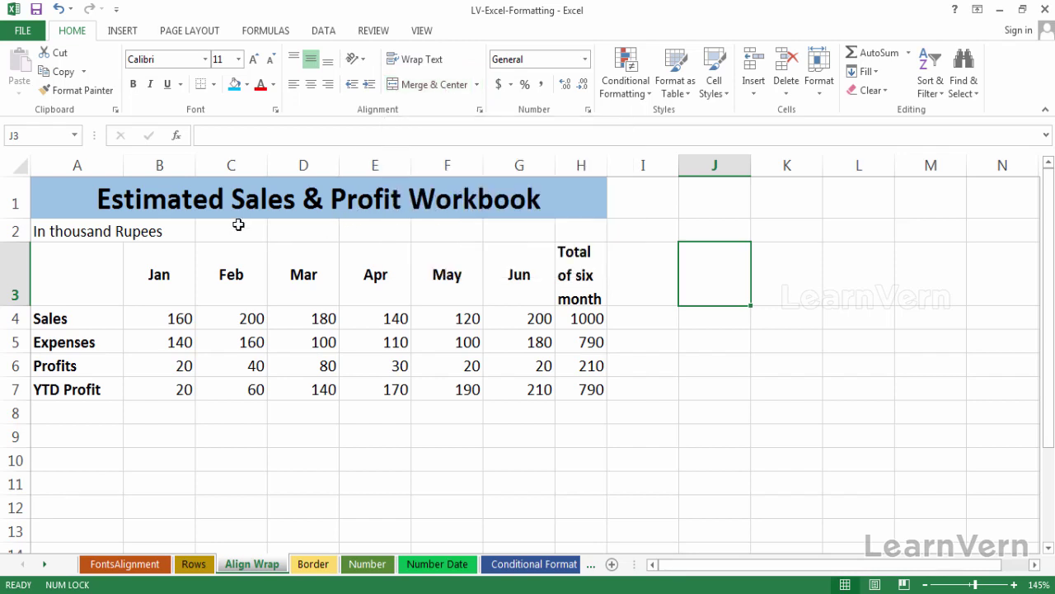
Step: Unmerge the title cell A1:H1 and check the separate cells B1, C1 and D1
click(96, 193)
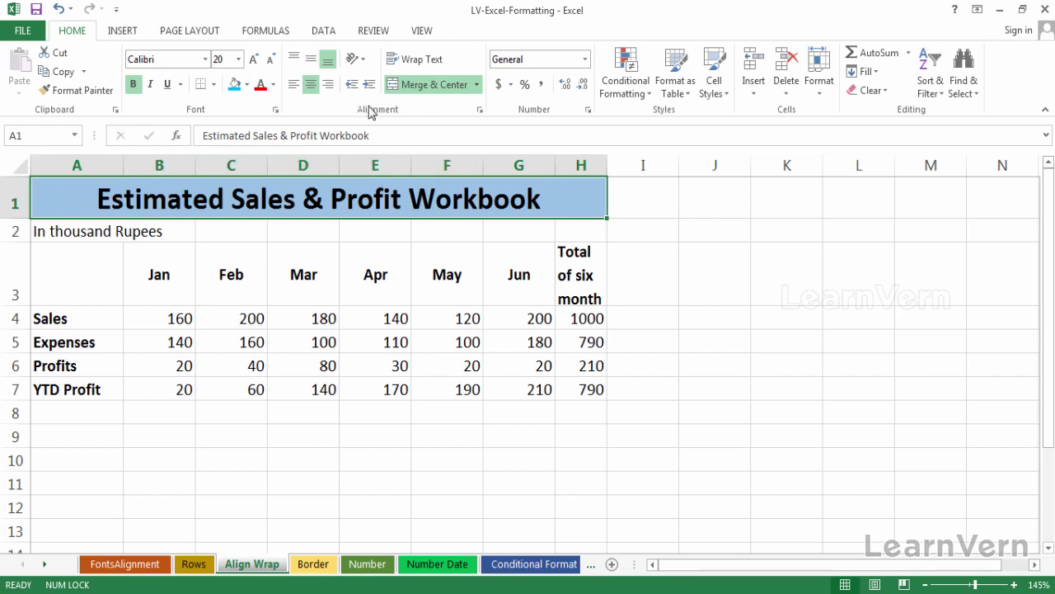
click(434, 85)
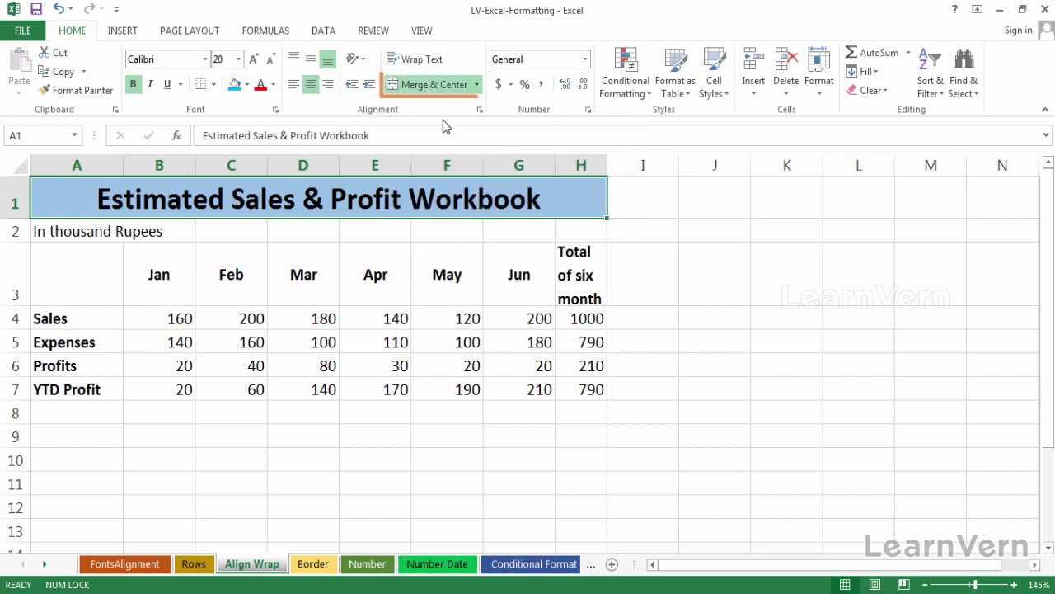
click(445, 87)
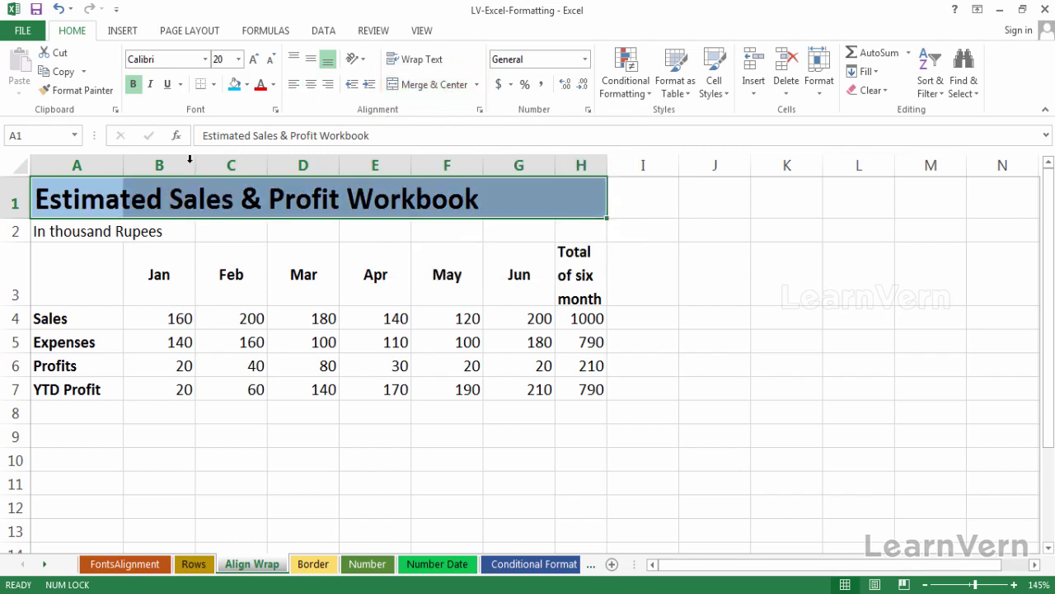
click(154, 191)
click(233, 184)
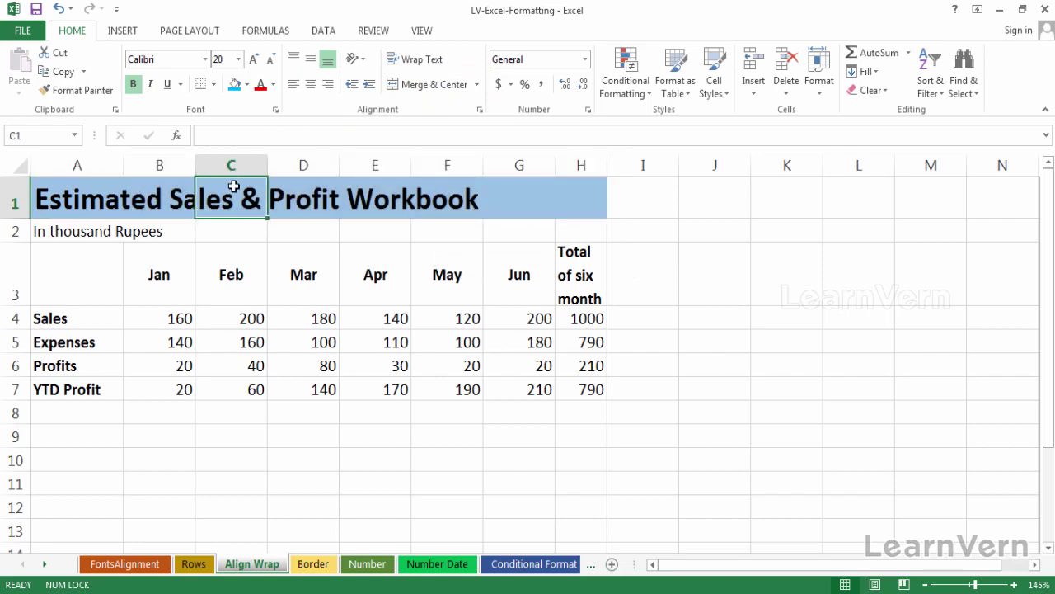
click(319, 182)
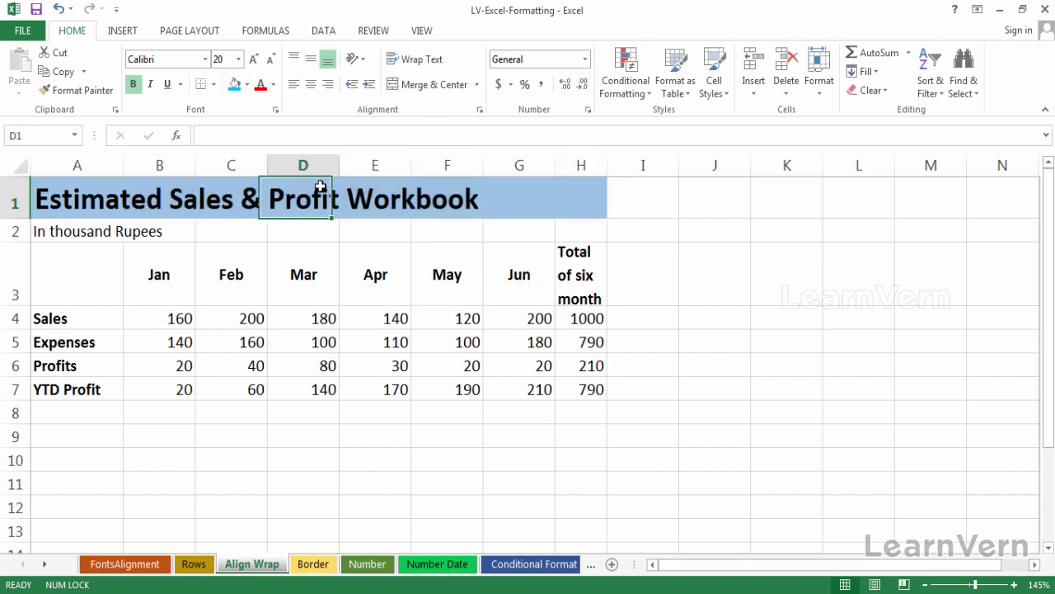
Step: Try fitting column A to the title's width, and undo the column width changes
double_click(123, 162)
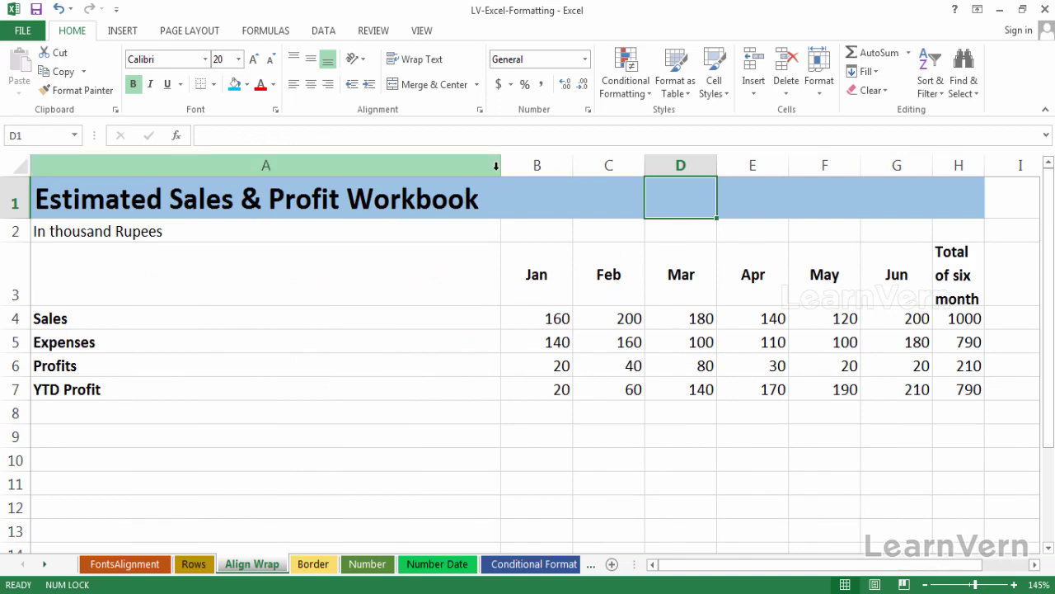
drag(499, 164, 497, 164)
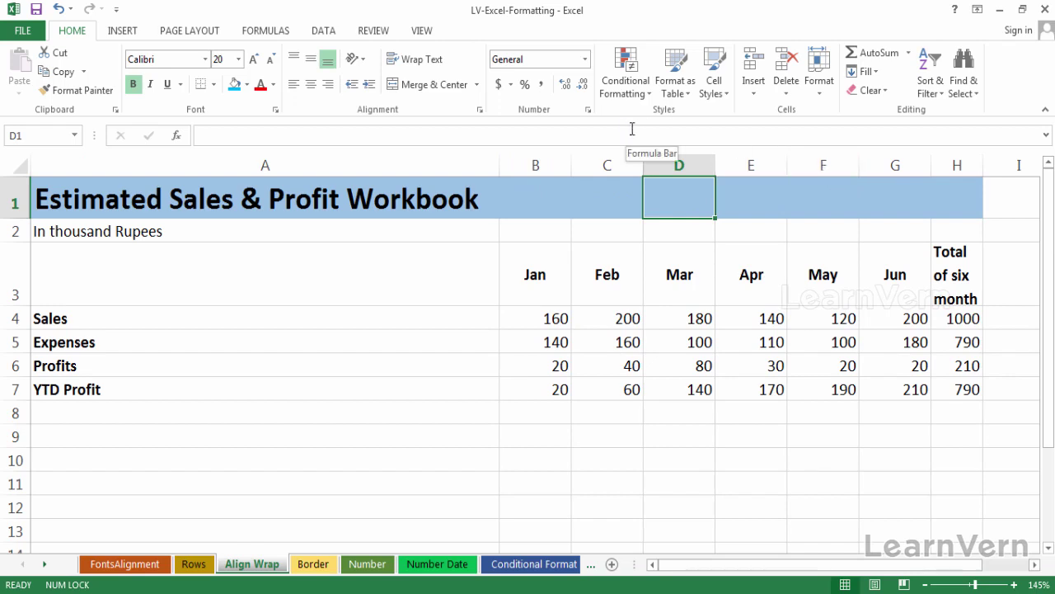
key(ctrl+z)
key(ctrl+z)
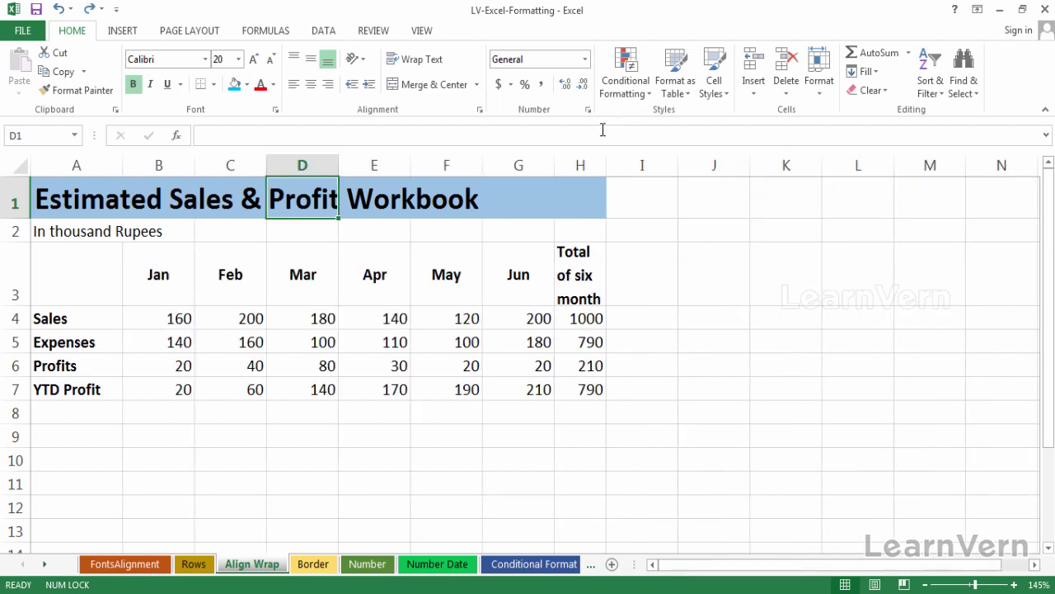
Step: Merge and center the title across A1:H1
drag(97, 191, 75, 169)
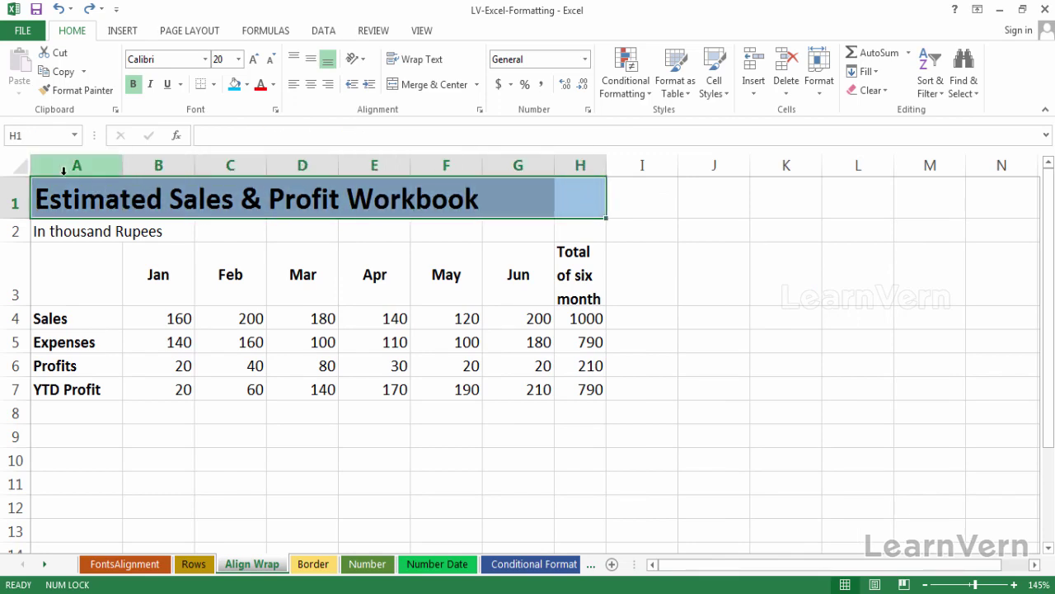
click(437, 85)
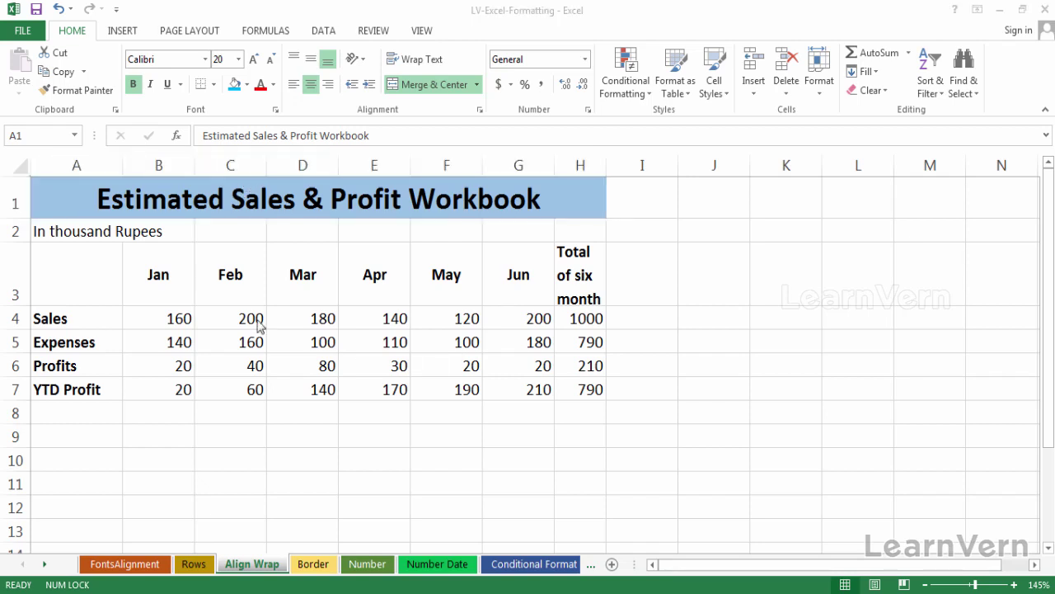
Step: Apply the Vertical Text orientation to the row 3 headings and switch them to Rotate Text Up
click(10, 272)
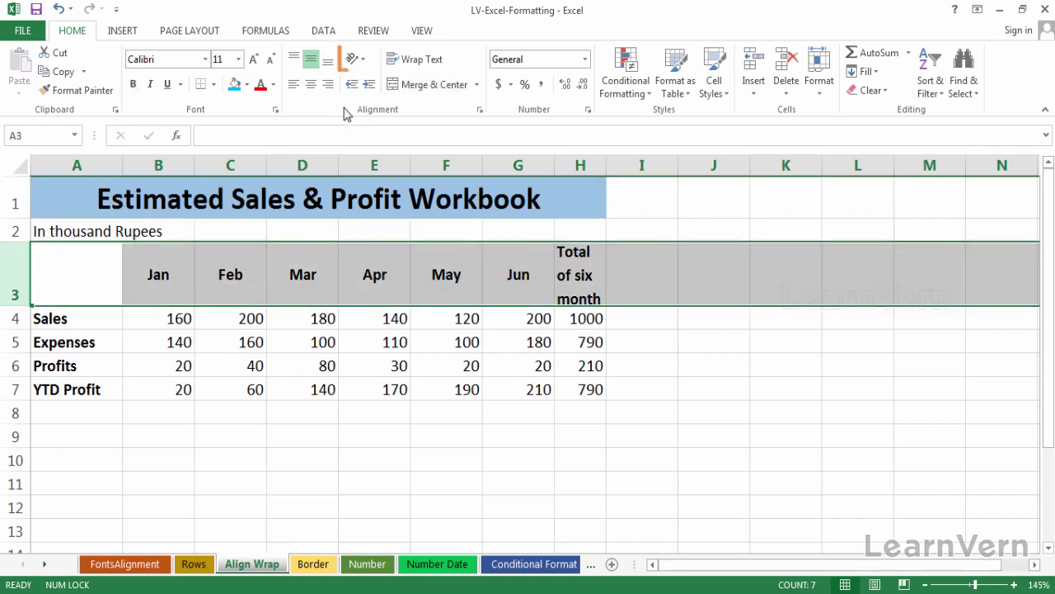
click(366, 63)
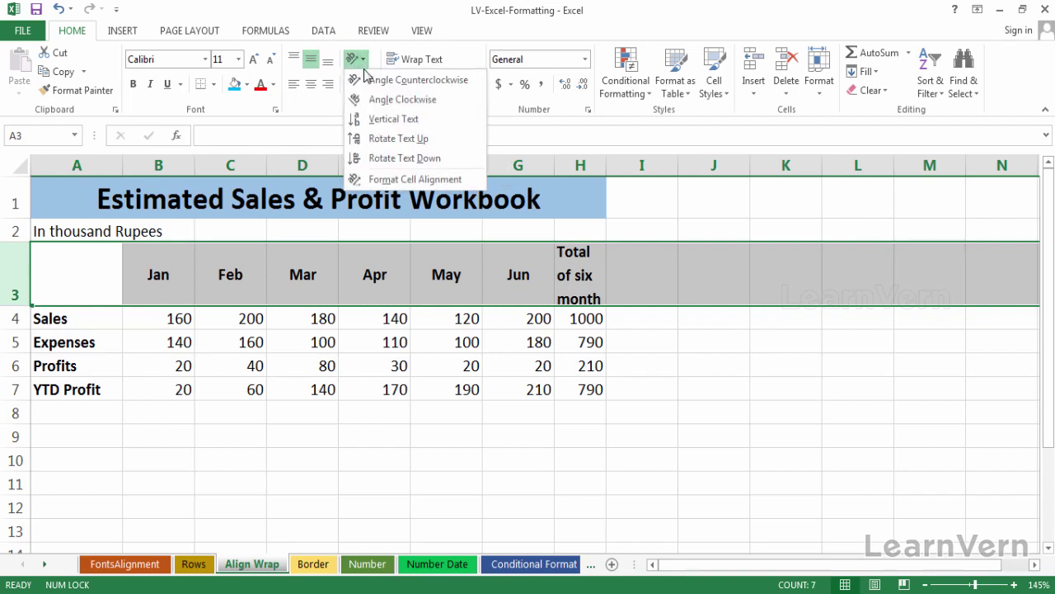
click(371, 119)
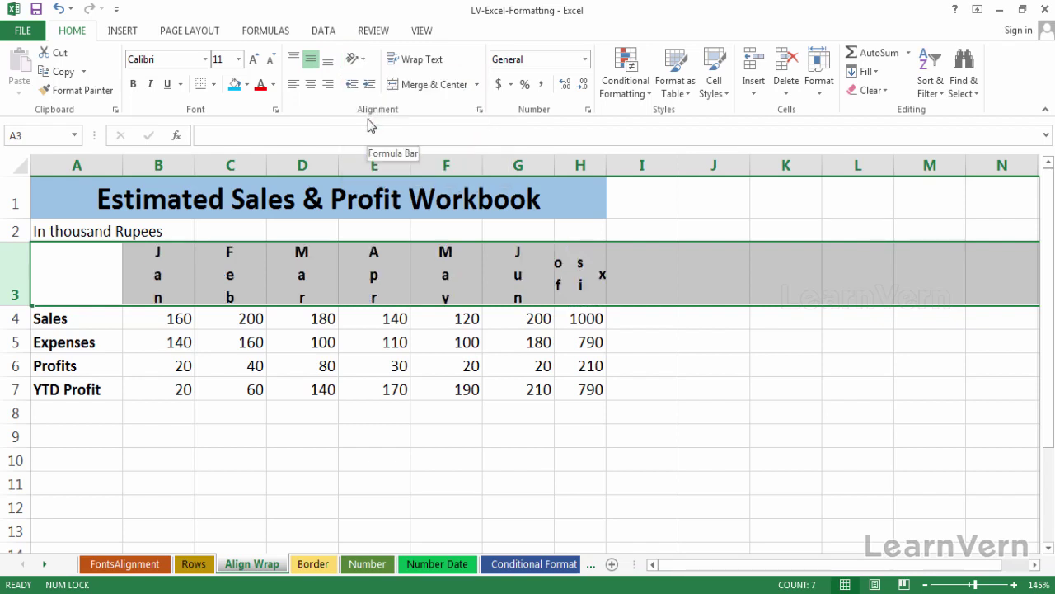
click(362, 65)
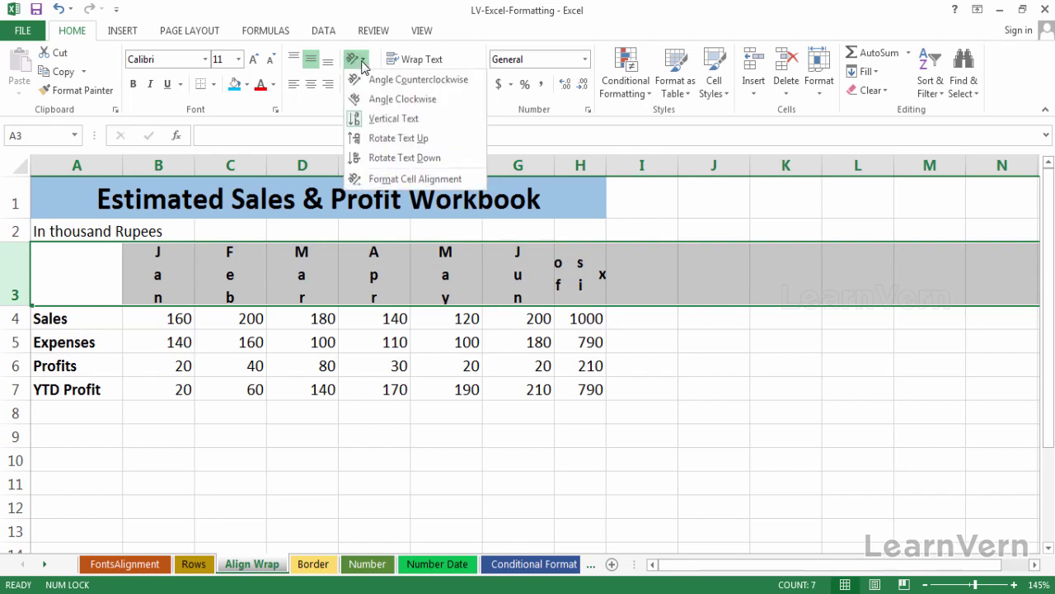
click(382, 140)
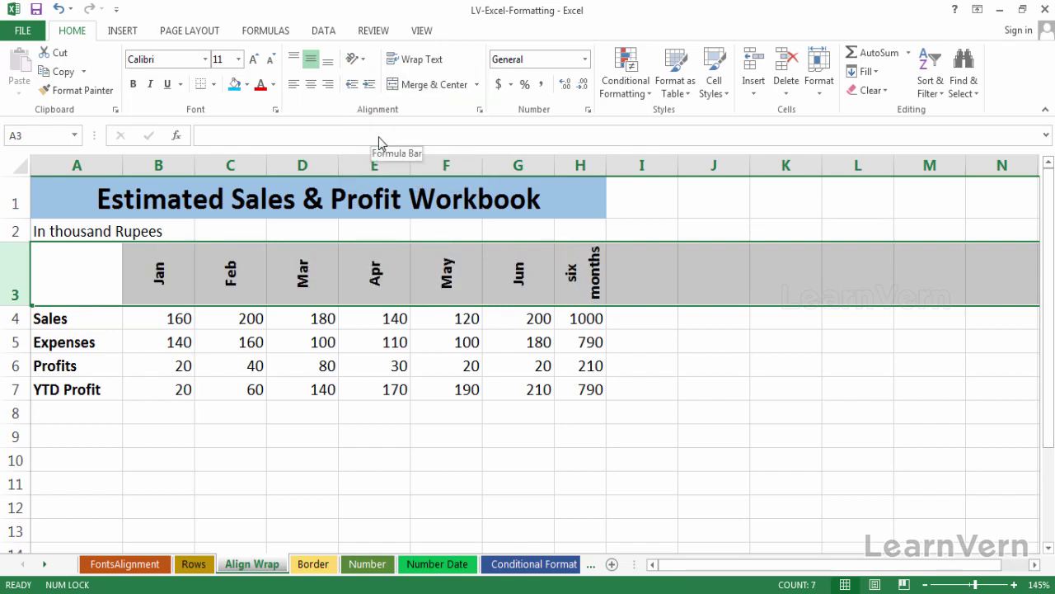
Step: Angle the row 3 headings counterclockwise and auto-fit the width of column H
click(357, 60)
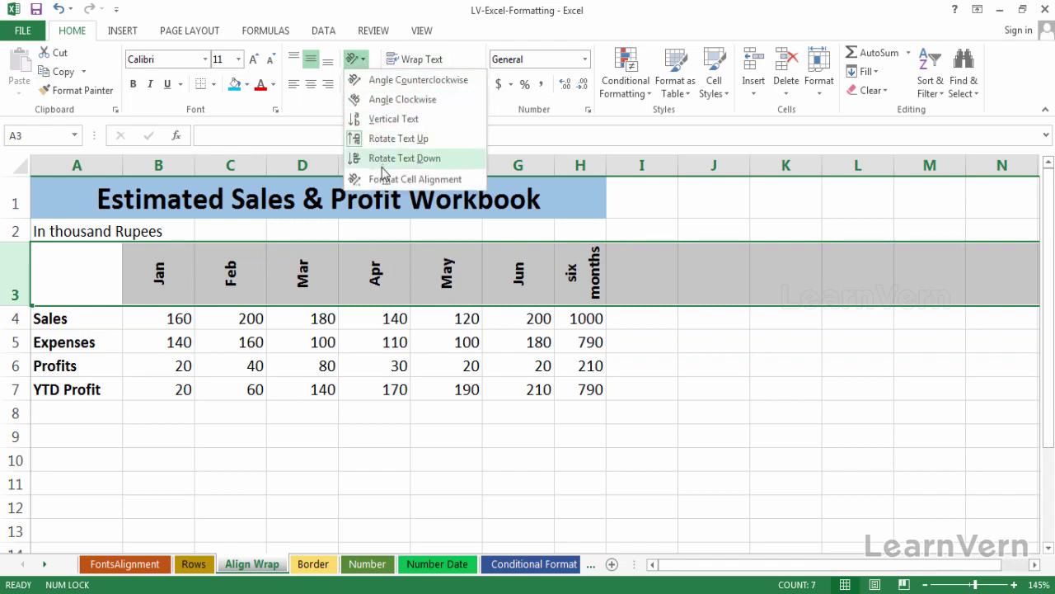
click(391, 80)
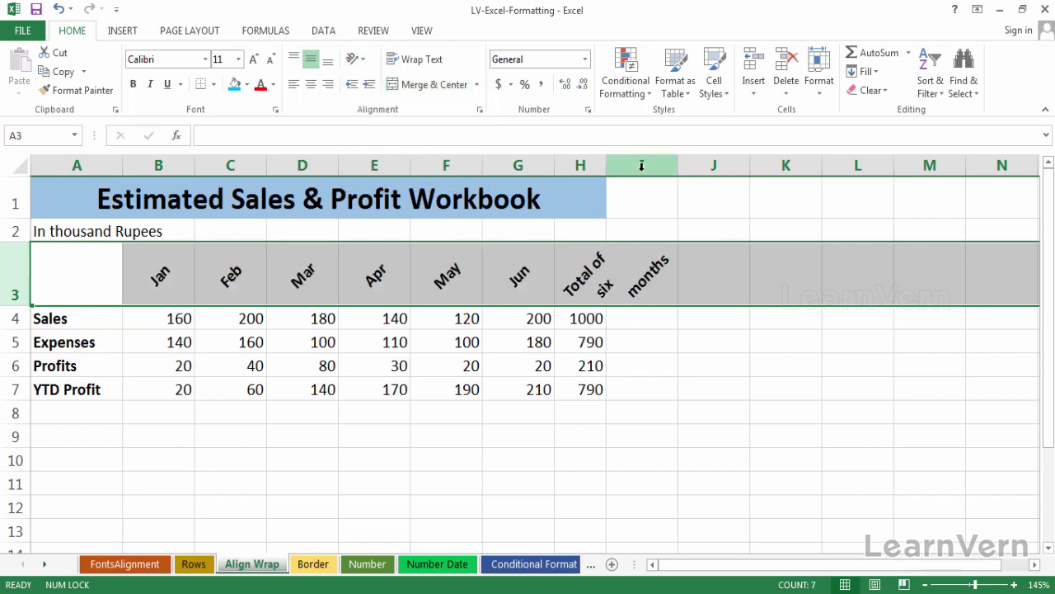
double_click(607, 162)
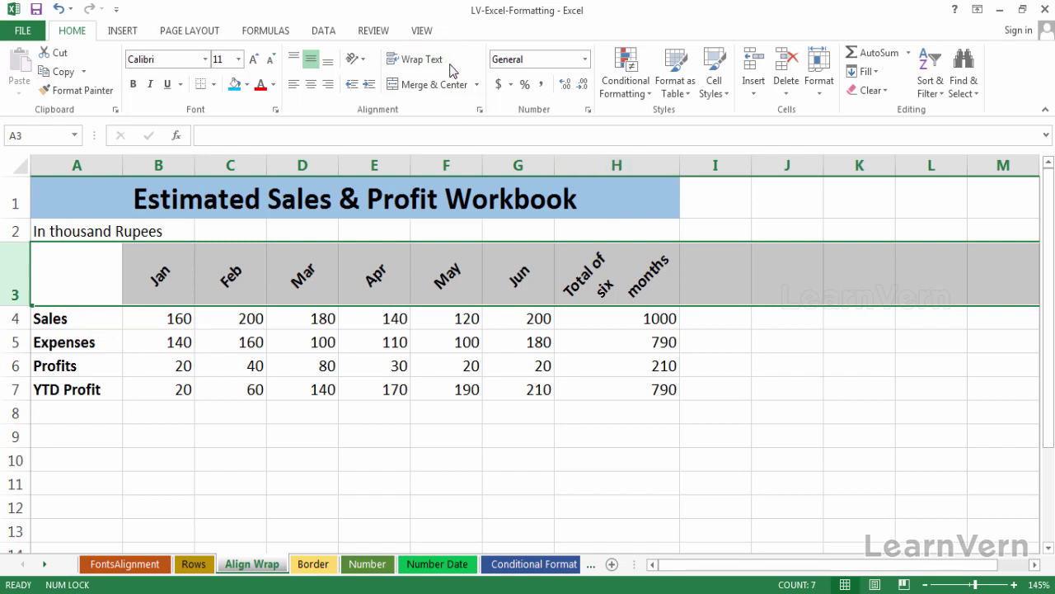
Step: Set the text orientation of the row 3 headings to 53 degrees in the cell alignment settings
click(366, 64)
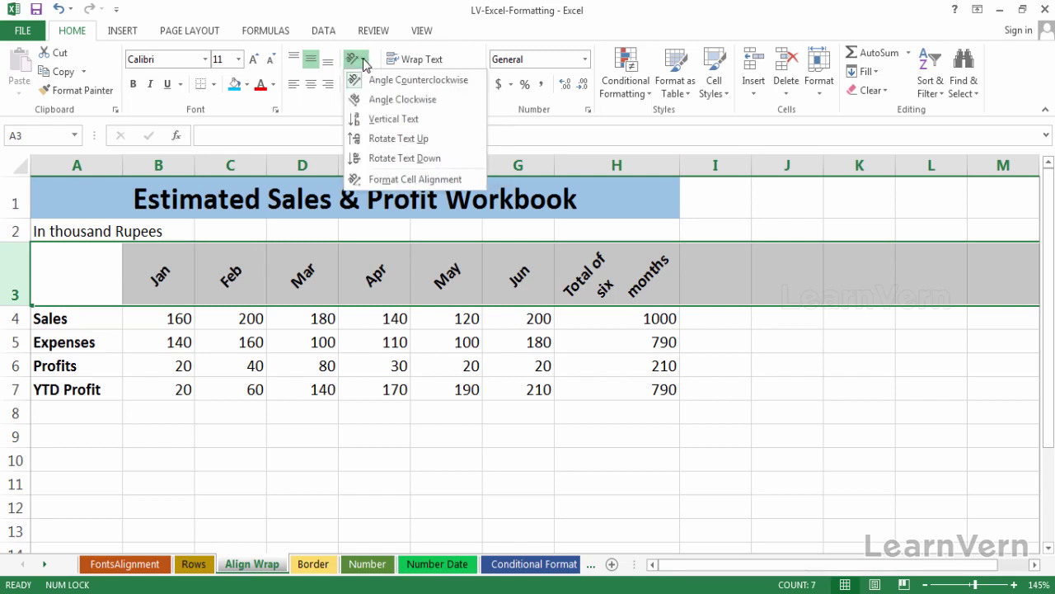
click(404, 181)
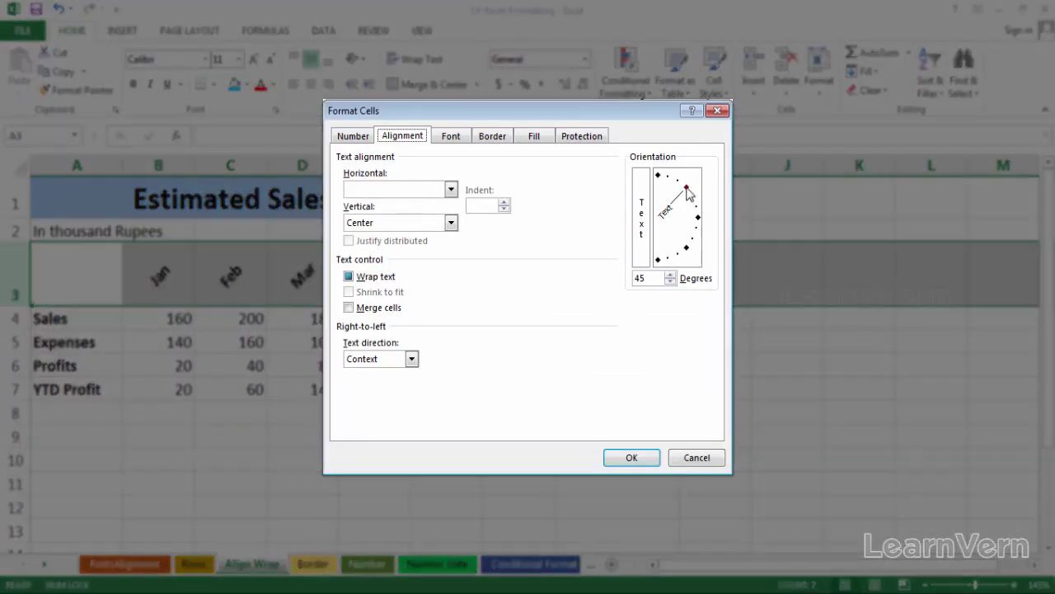
click(451, 189)
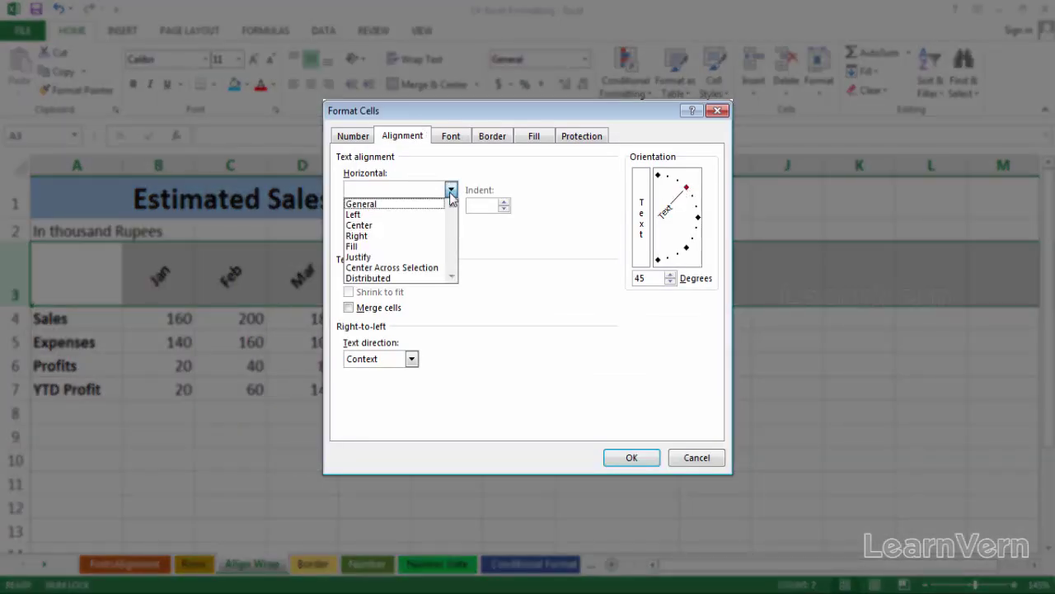
click(467, 234)
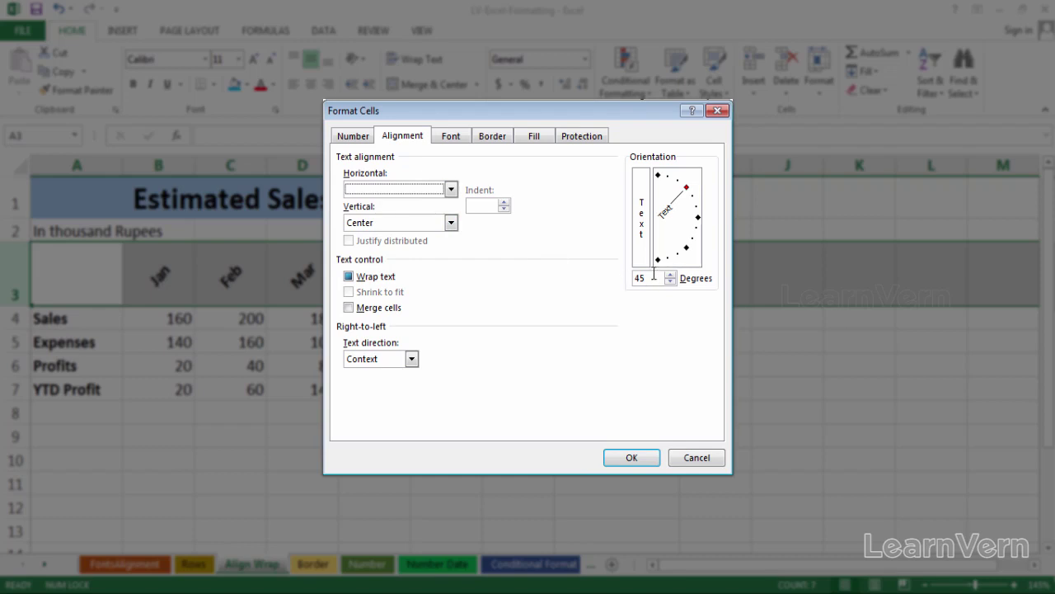
click(670, 274)
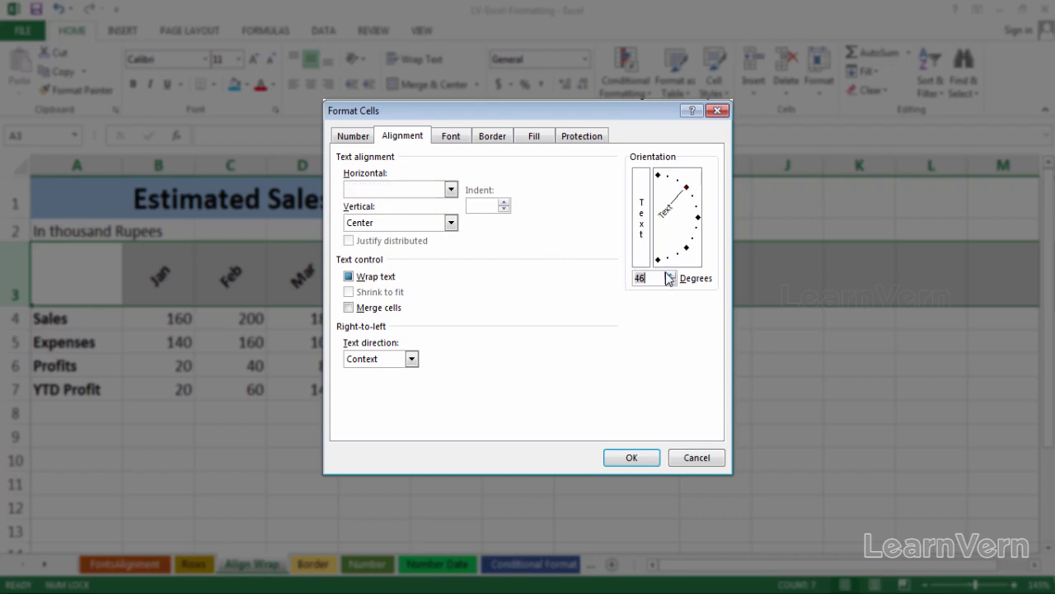
click(671, 275)
click(670, 274)
click(670, 275)
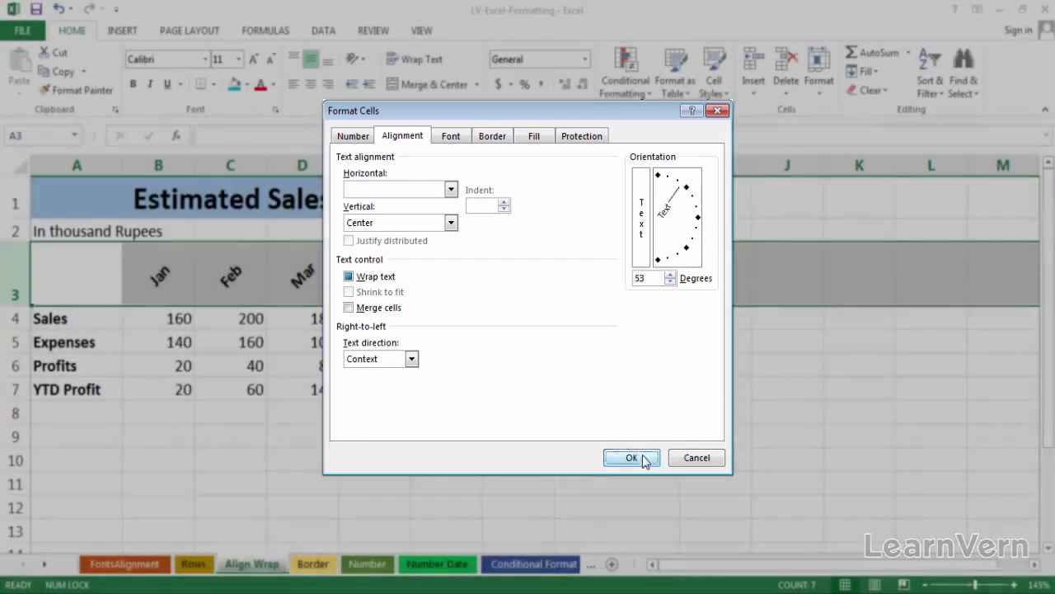
click(633, 460)
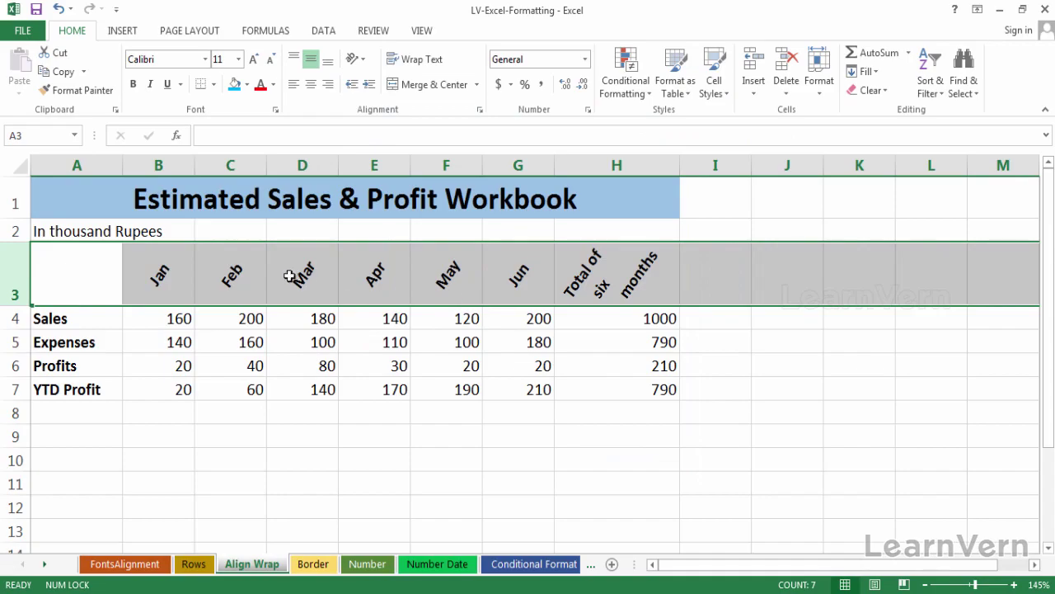